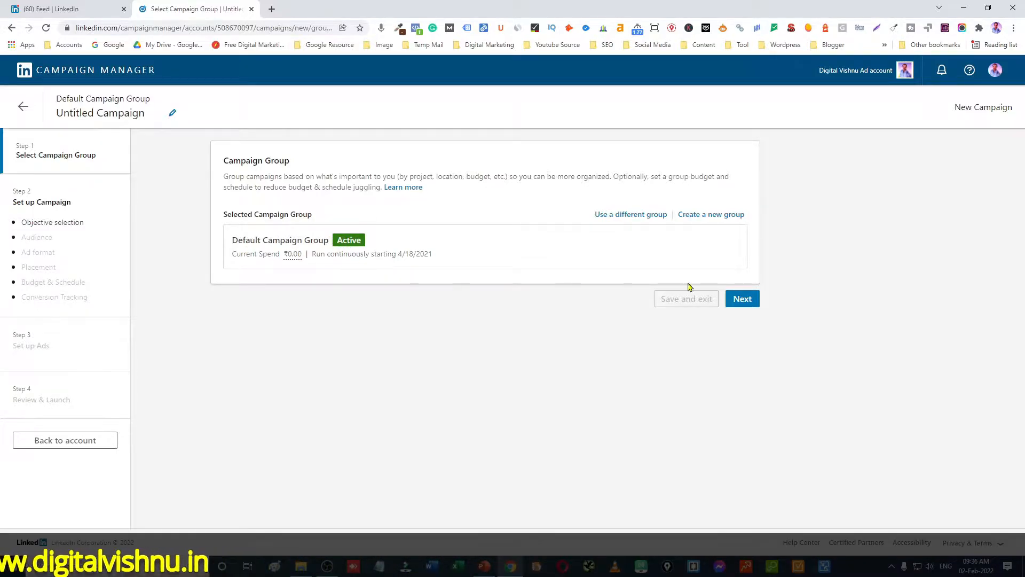
# Keep the Default Campaign Group and choose Engagement as the campaign objective.
pyautogui.click(741, 301)
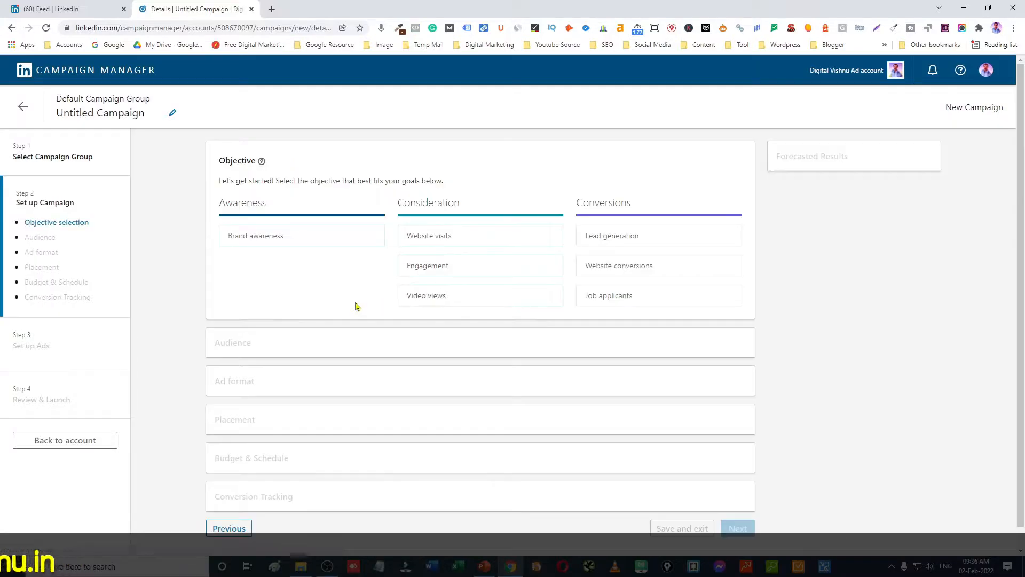
pyautogui.moveTo(419, 267)
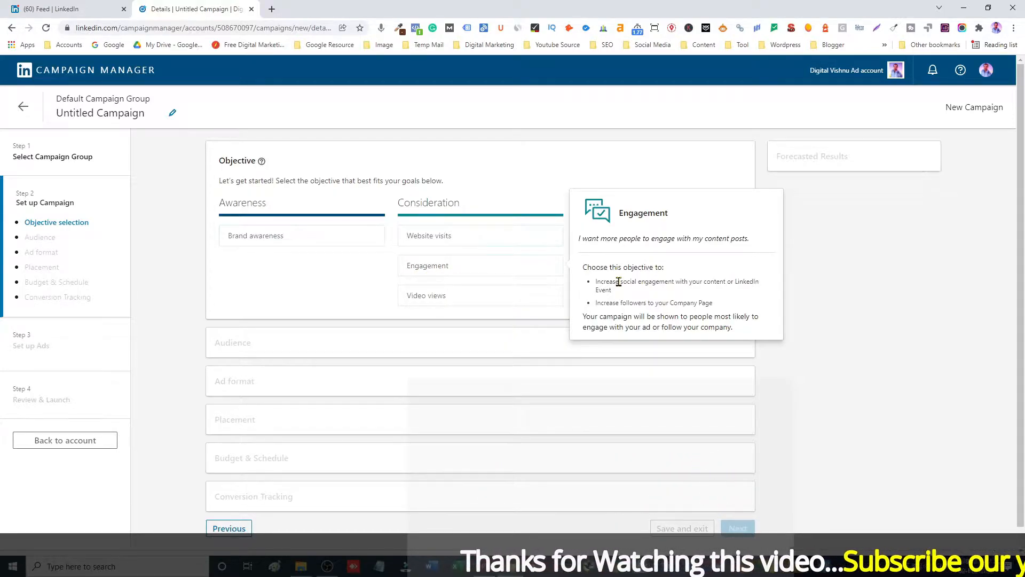
pyautogui.moveTo(619, 282)
pyautogui.mouseDown()
pyautogui.moveTo(762, 286)
pyautogui.moveTo(634, 294)
pyautogui.mouseUp()
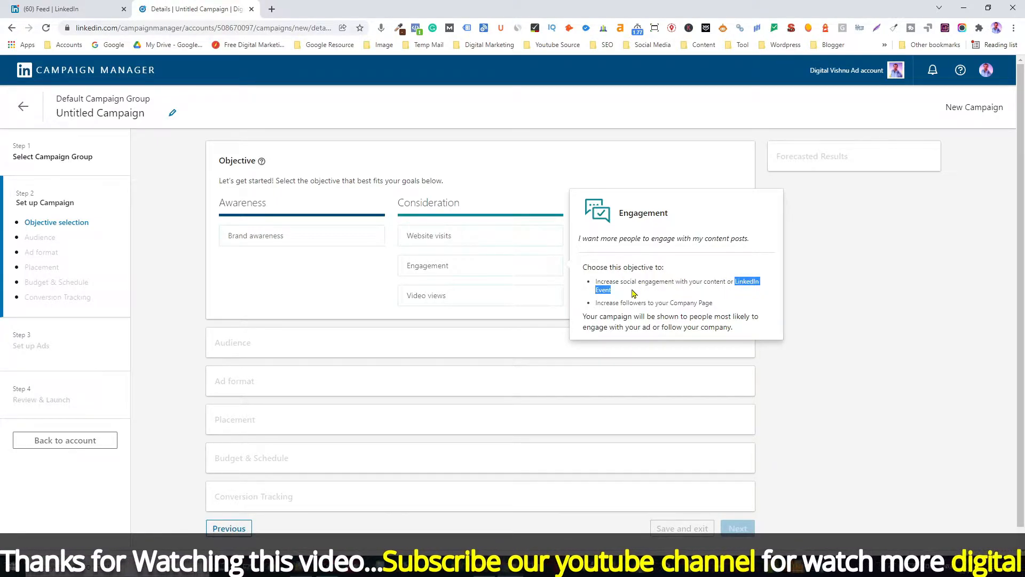
pyautogui.click(657, 304)
pyautogui.moveTo(657, 304); pyautogui.dragTo(593, 308)
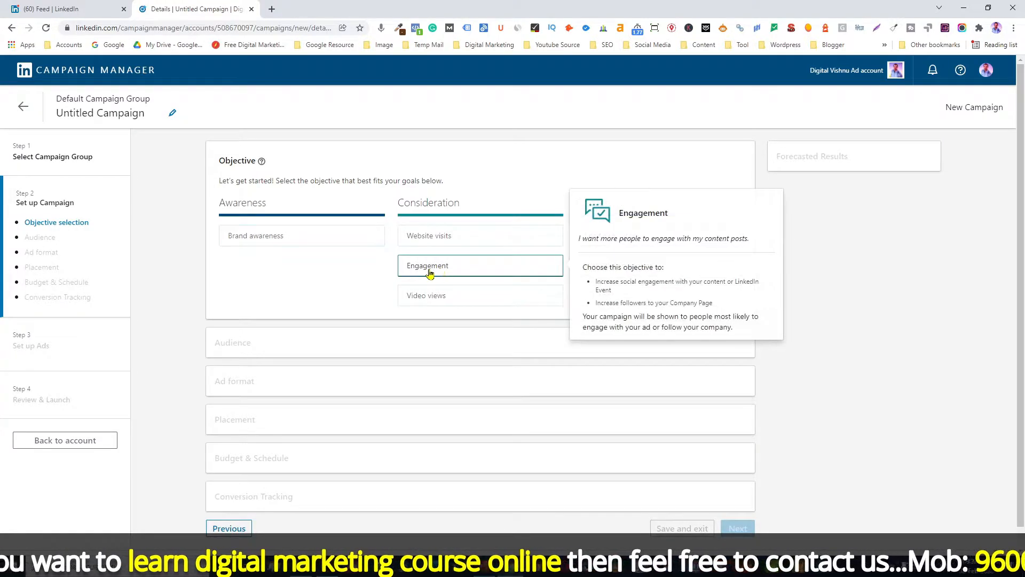
pyautogui.click(457, 271)
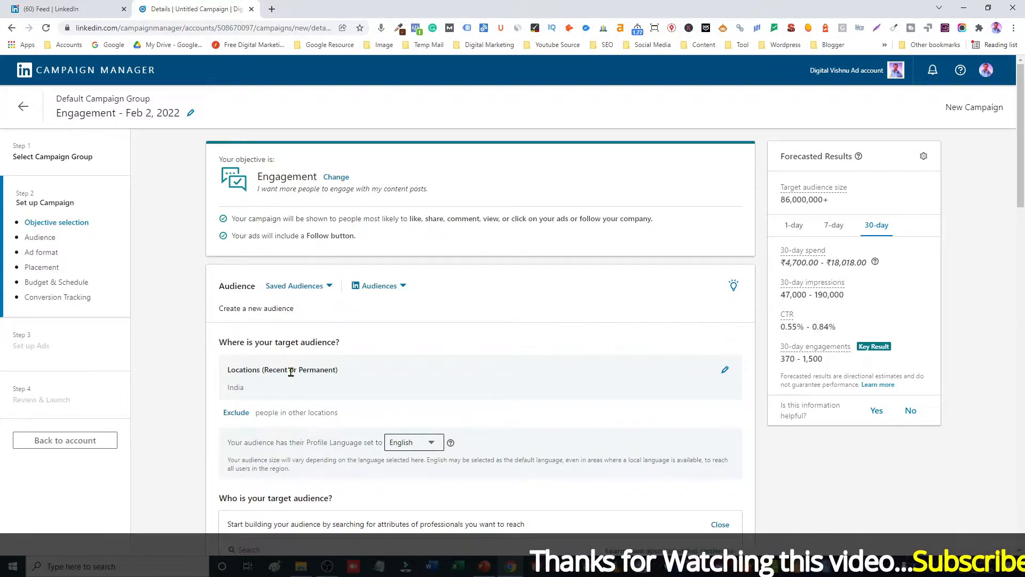
# Load the saved audience Digital Marketing for the campaign.
pyautogui.click(317, 289)
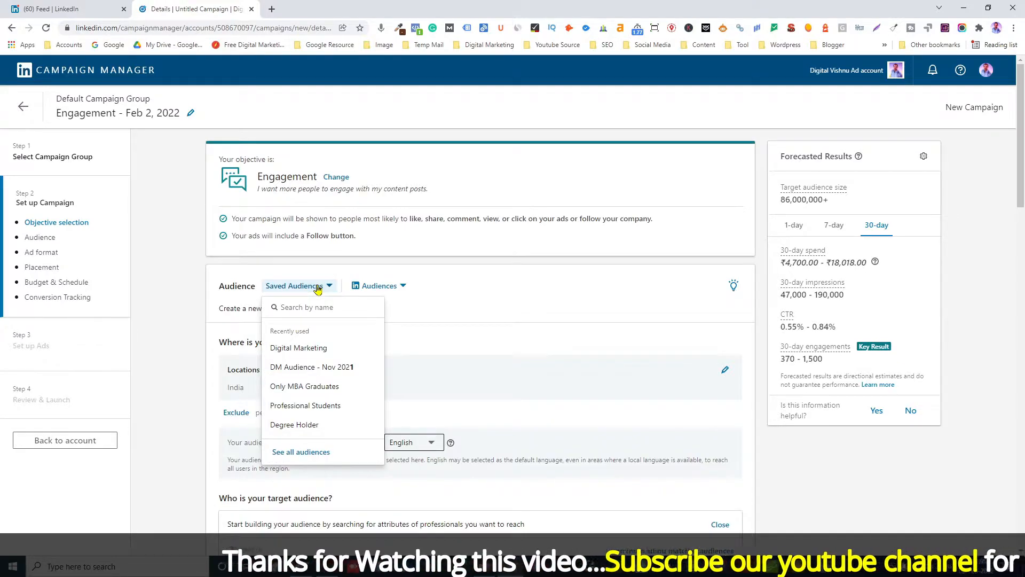
pyautogui.click(316, 347)
pyautogui.scroll(-5, 489, 299)
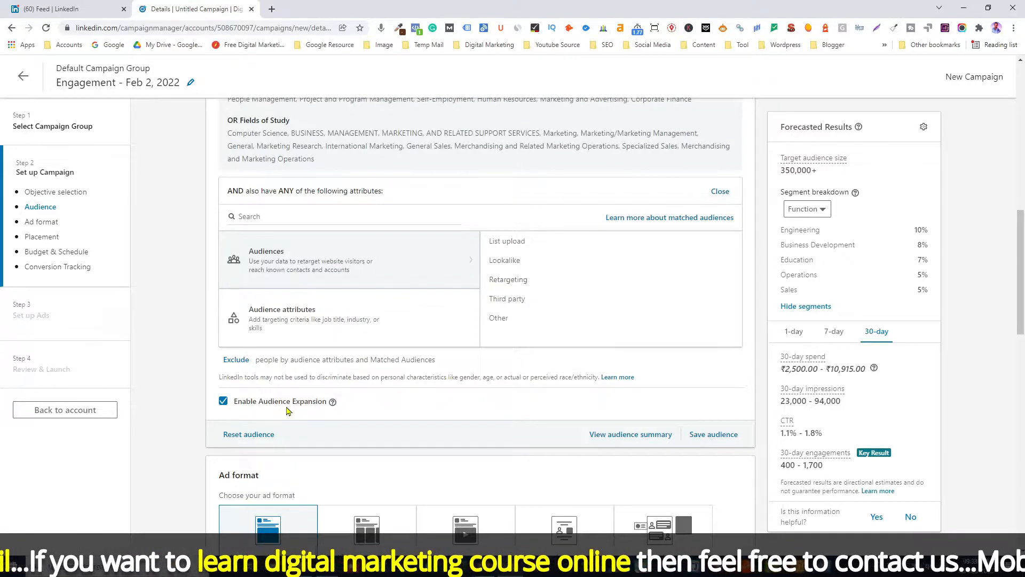
# Disable Audience Expansion and pick the Single image ad format.
pyautogui.click(223, 402)
pyautogui.scroll(-4, 172, 416)
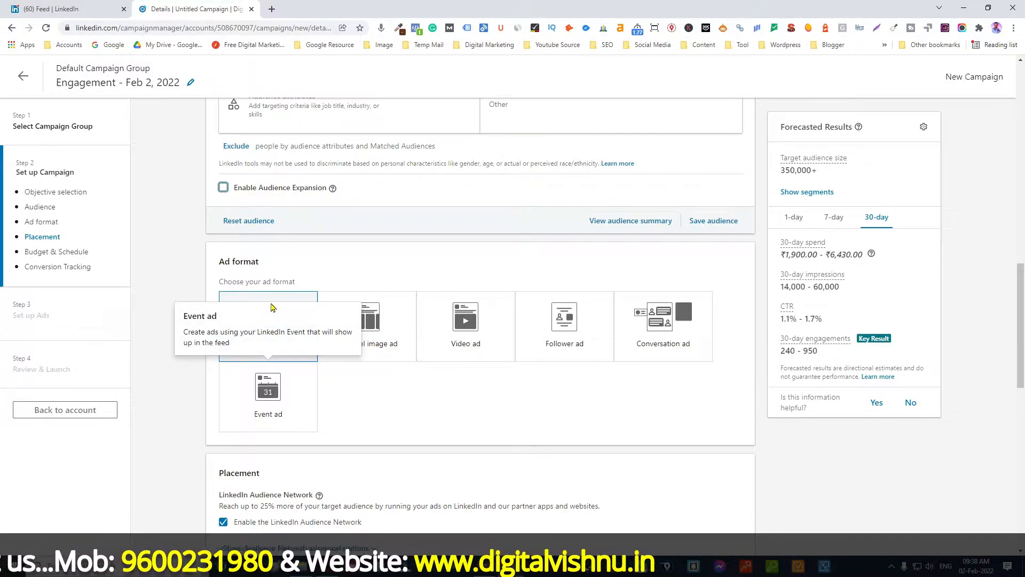
pyautogui.click(283, 309)
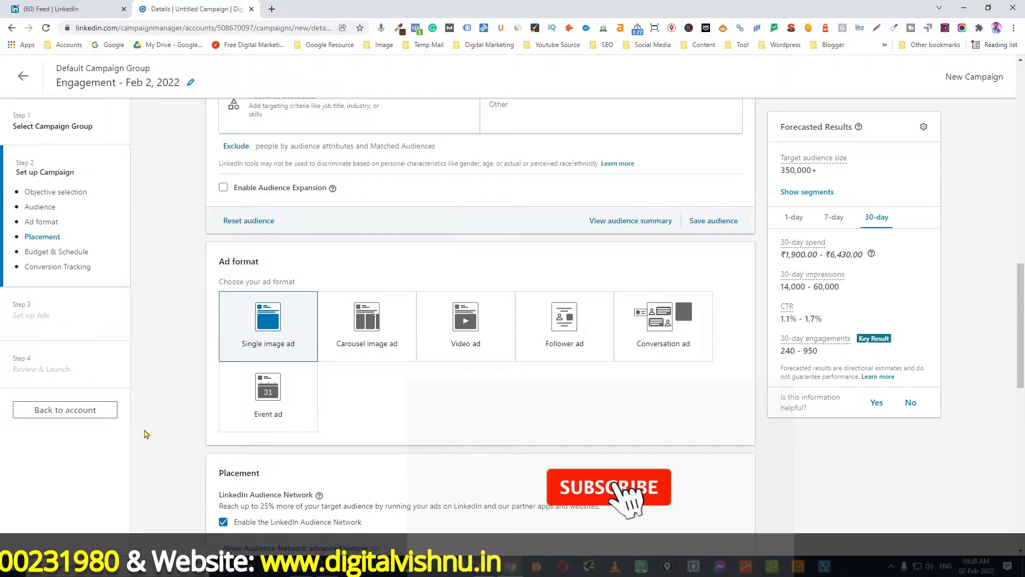
# Set a daily budget of 1000.
pyautogui.scroll(-4, 146, 433)
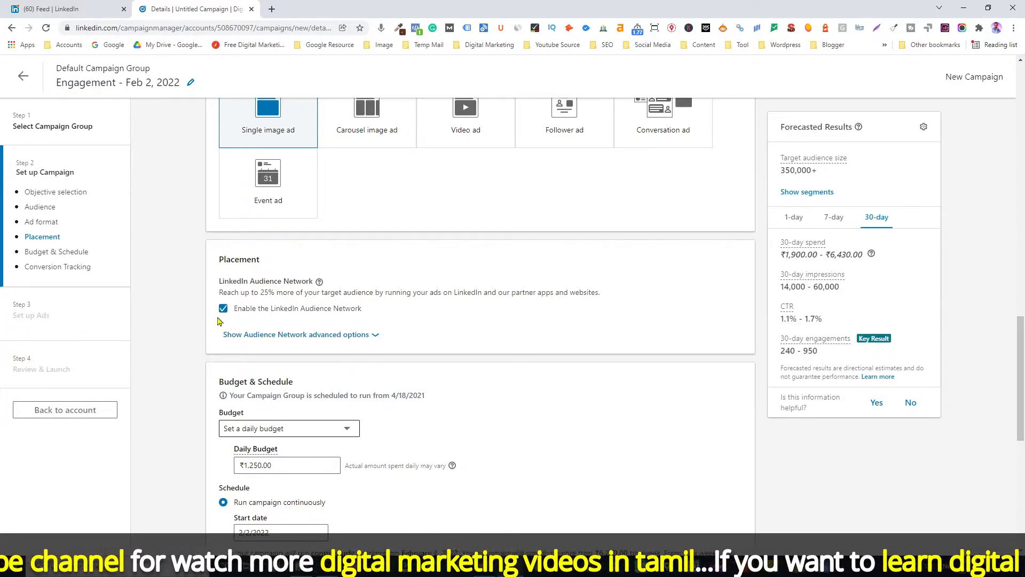
pyautogui.scroll(-3, 181, 362)
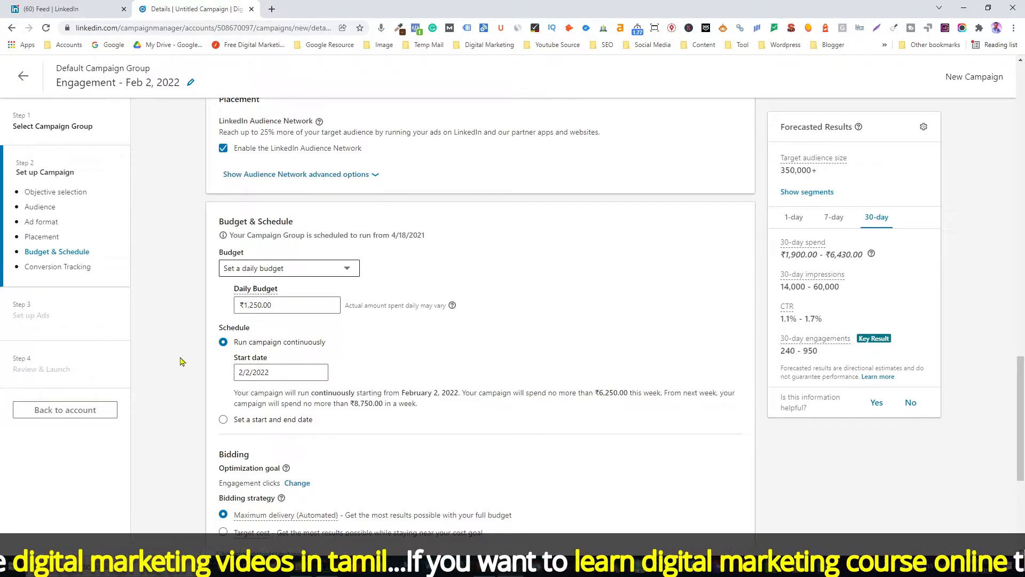
pyautogui.click(290, 271)
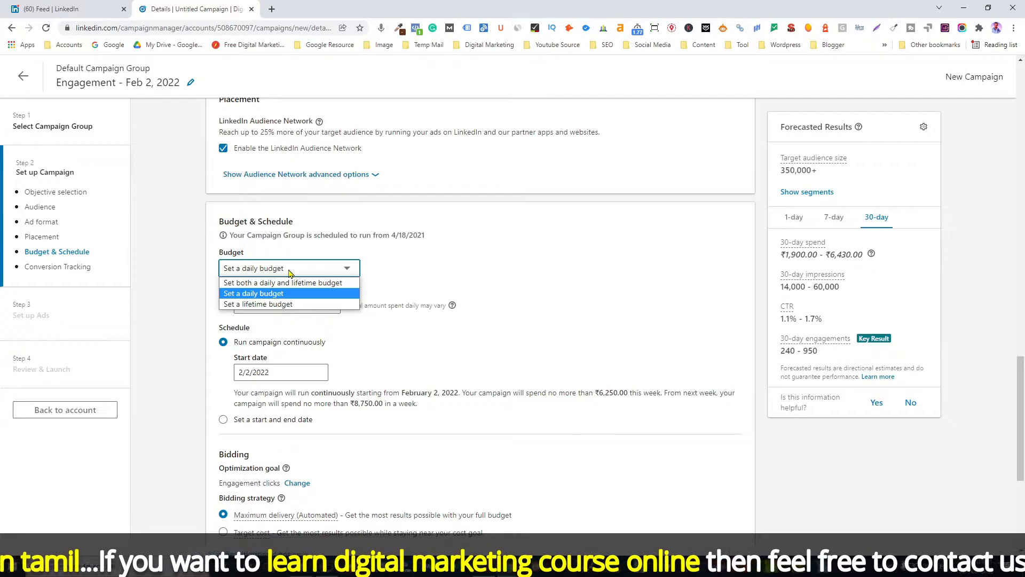
pyautogui.click(291, 294)
pyautogui.click(282, 306)
pyautogui.write('1000')
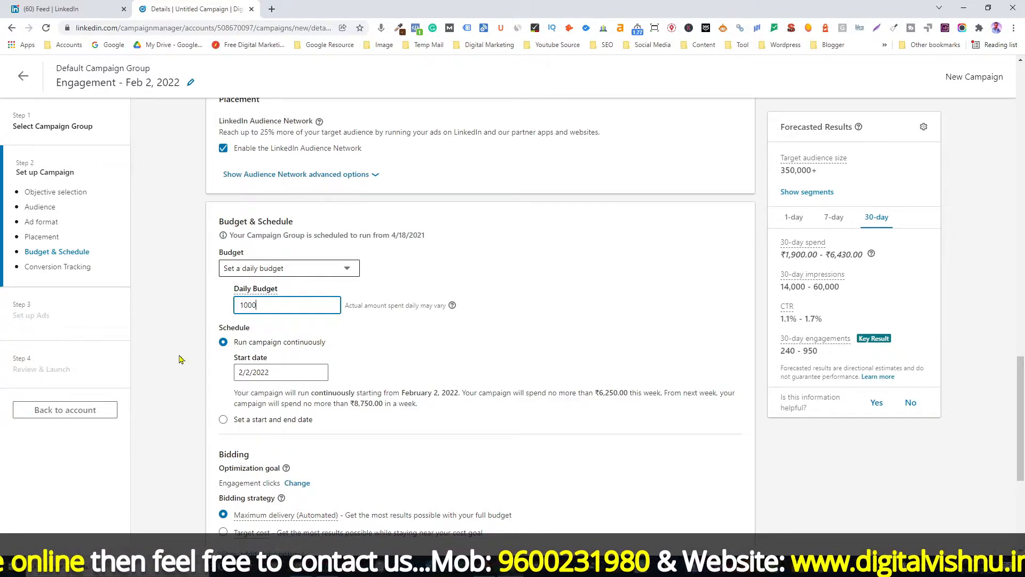
# Select both the Click Subscribe button Event and Thank You Page conversions for tracking.
pyautogui.scroll(-2, 179, 360)
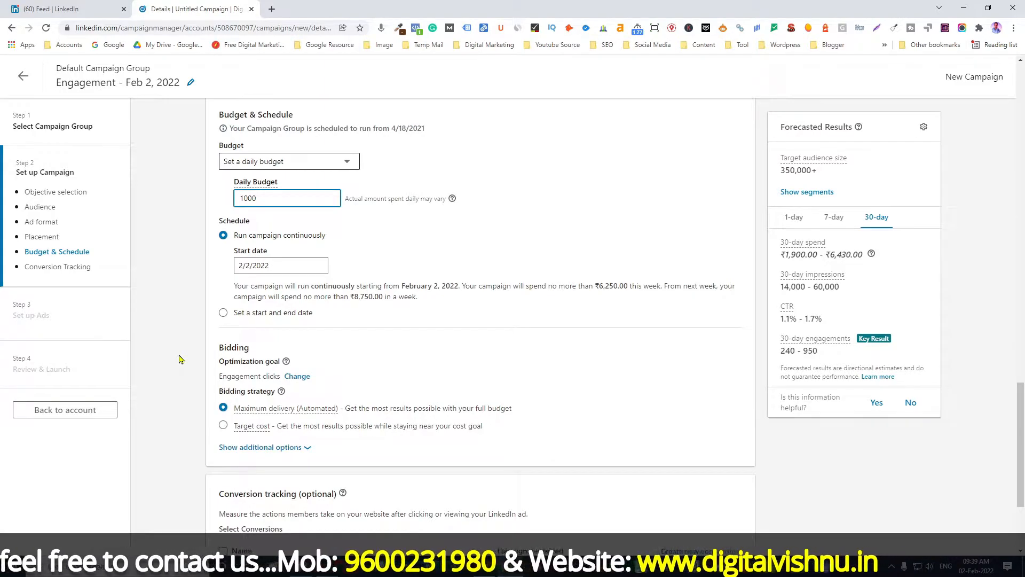
pyautogui.scroll(-3, 179, 359)
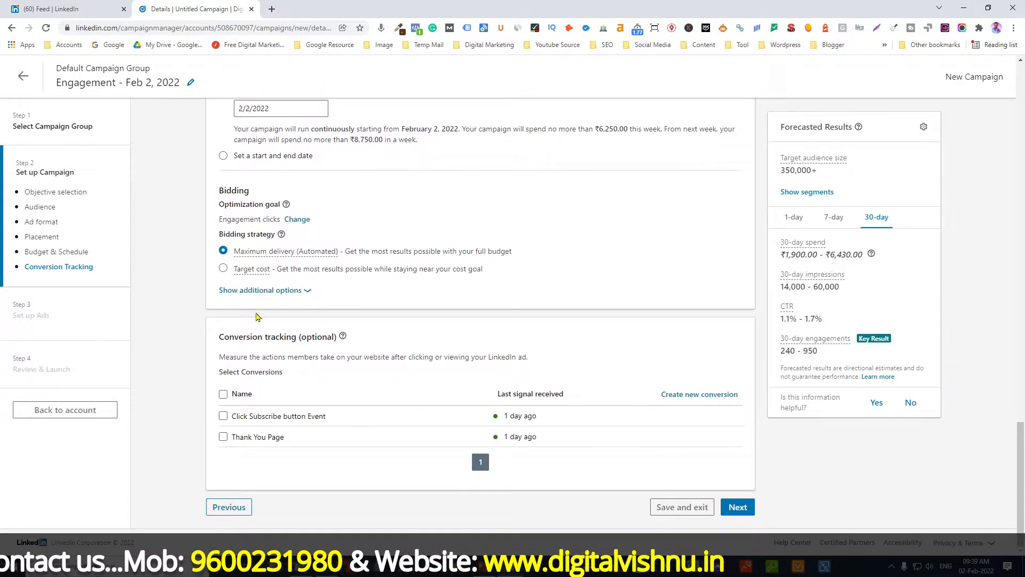
pyautogui.click(274, 291)
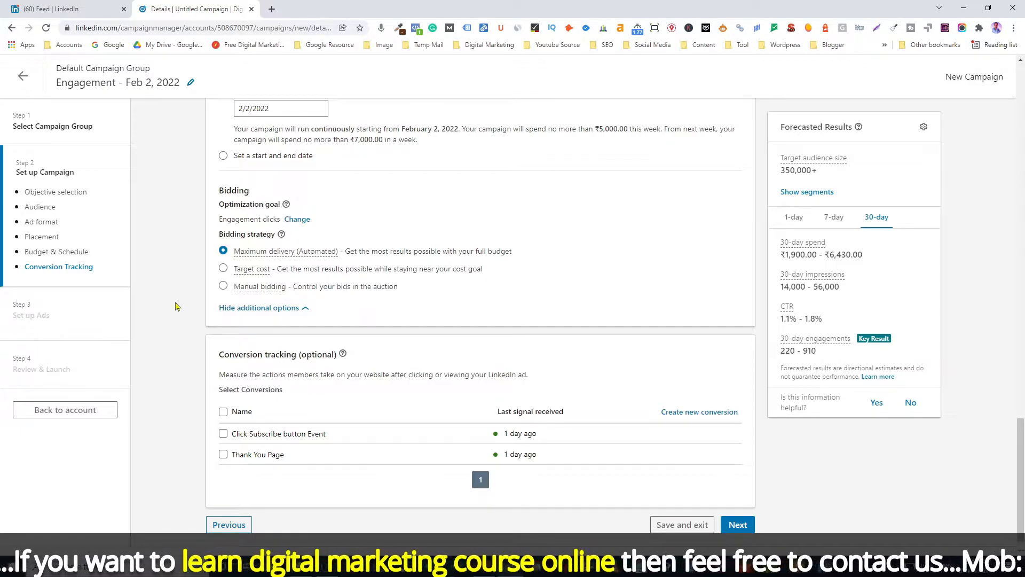
pyautogui.click(223, 433)
pyautogui.click(223, 478)
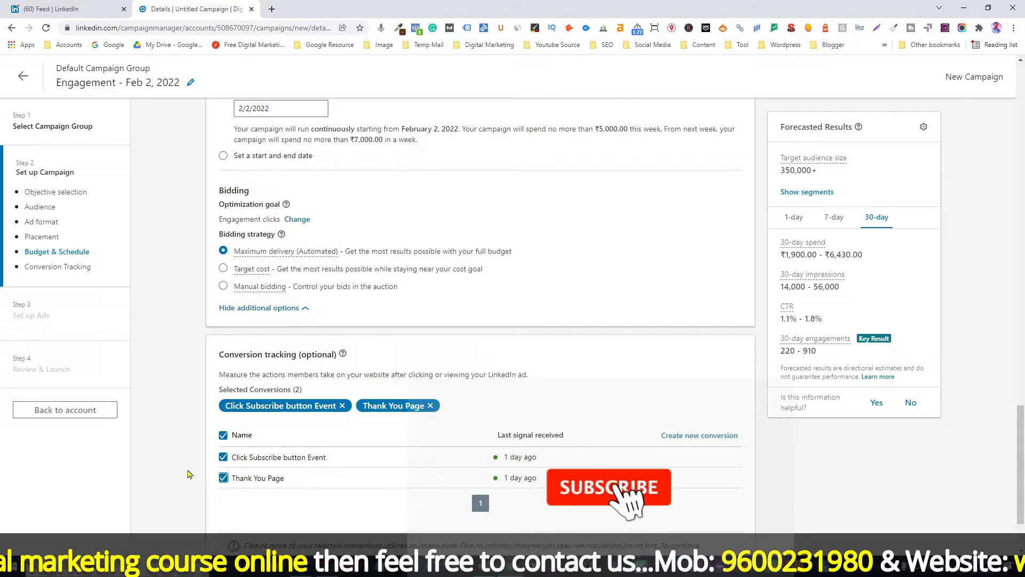
# Continue to ad setup and confirm saving the campaign.
pyautogui.scroll(-2, 192, 472)
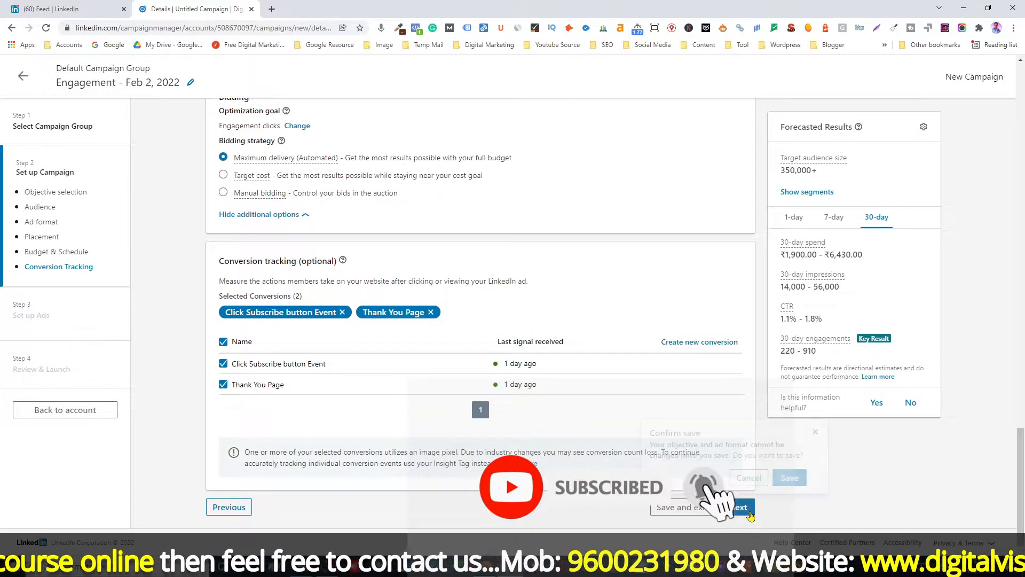
pyautogui.click(738, 508)
pyautogui.click(783, 480)
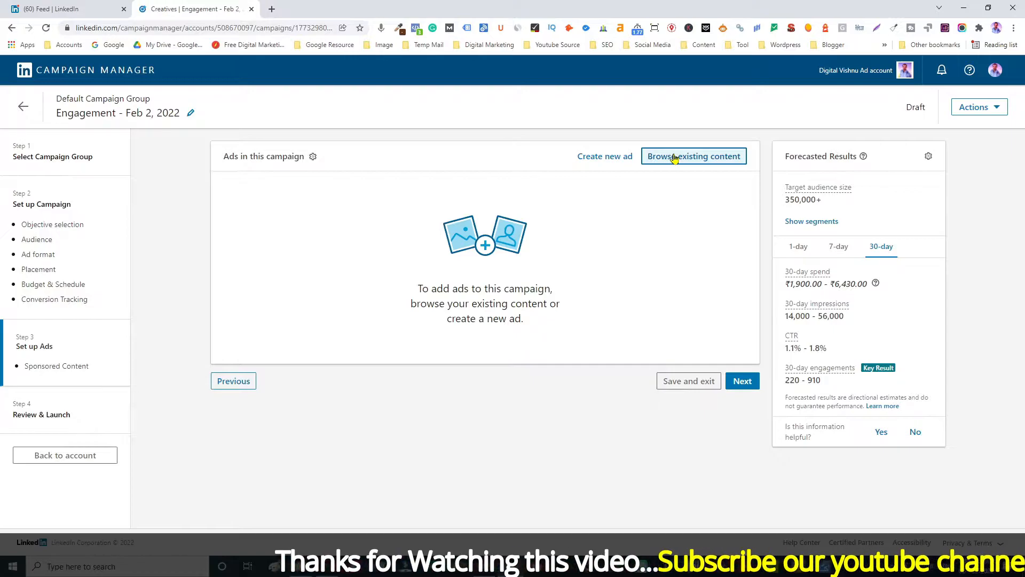
# Sponsor the existing ad BA Ad - Sample evng 7 PM from the content library in this campaign.
pyautogui.click(696, 160)
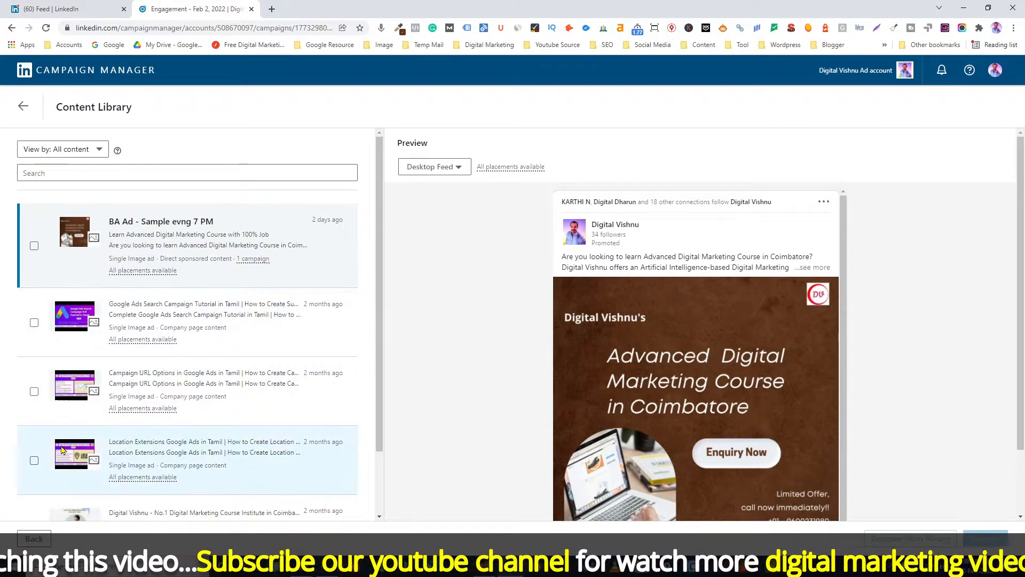
pyautogui.click(34, 247)
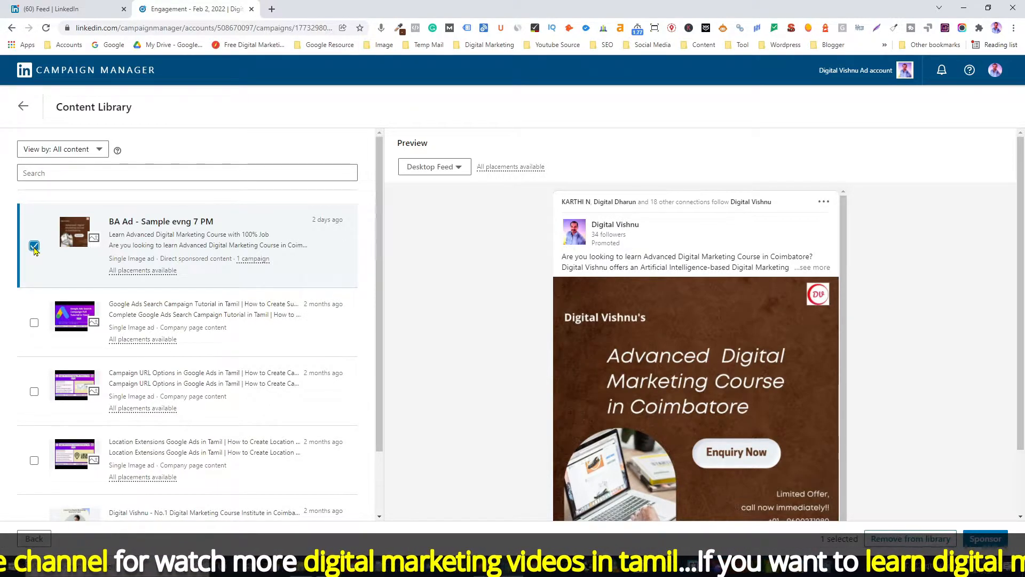
pyautogui.click(997, 540)
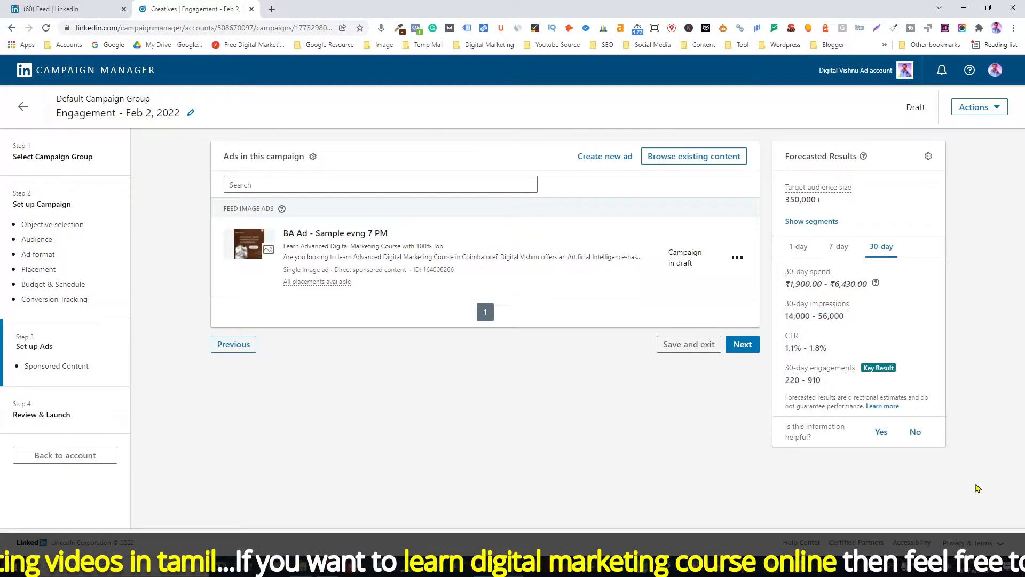
# Remove the BA Ad - Sample evng 7 PM ad from the campaign.
pyautogui.click(737, 260)
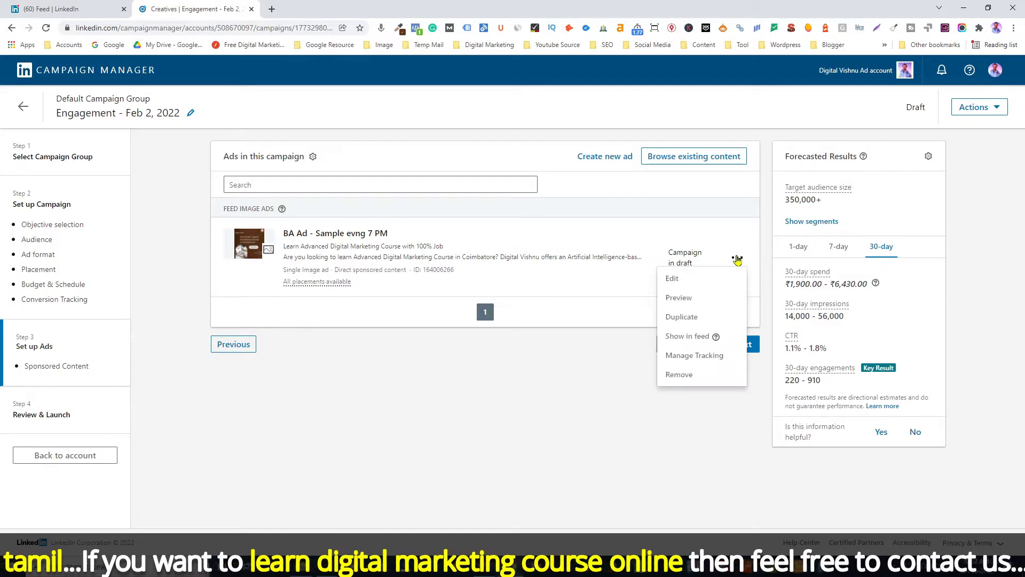
pyautogui.click(689, 381)
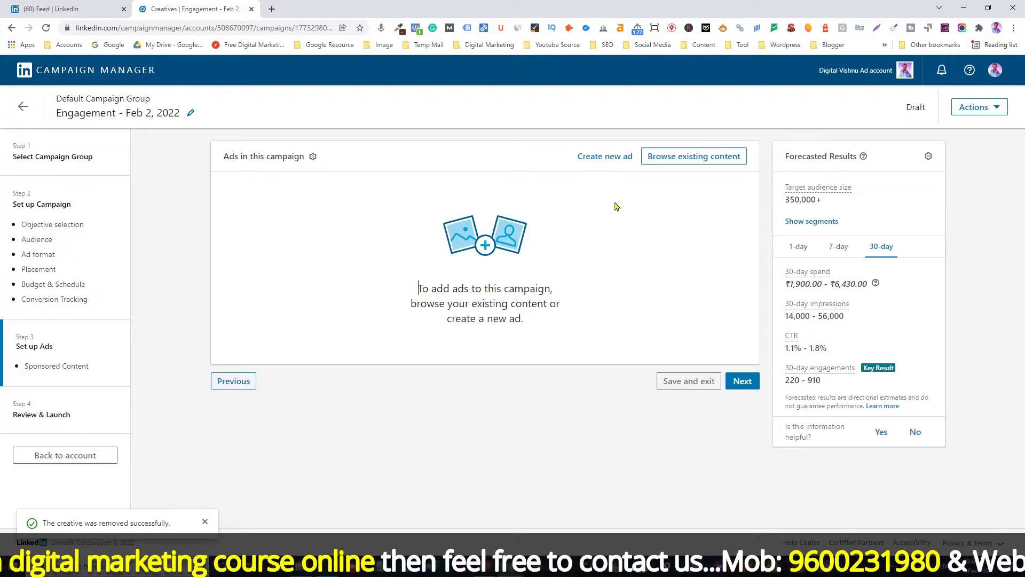
# Start a new single image ad named Linkedin Engagement Ads sample.
pyautogui.click(608, 158)
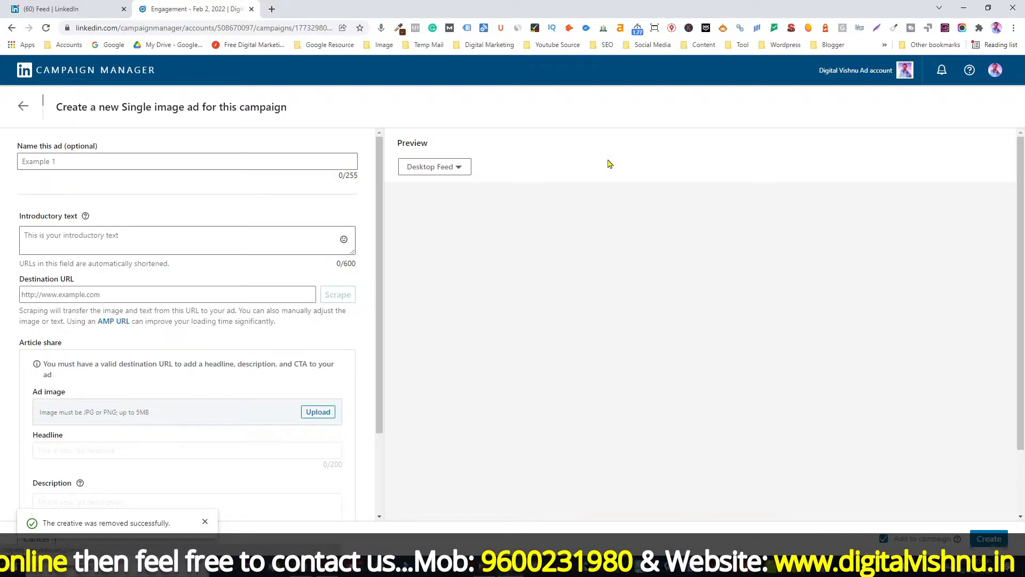
pyautogui.click(58, 162)
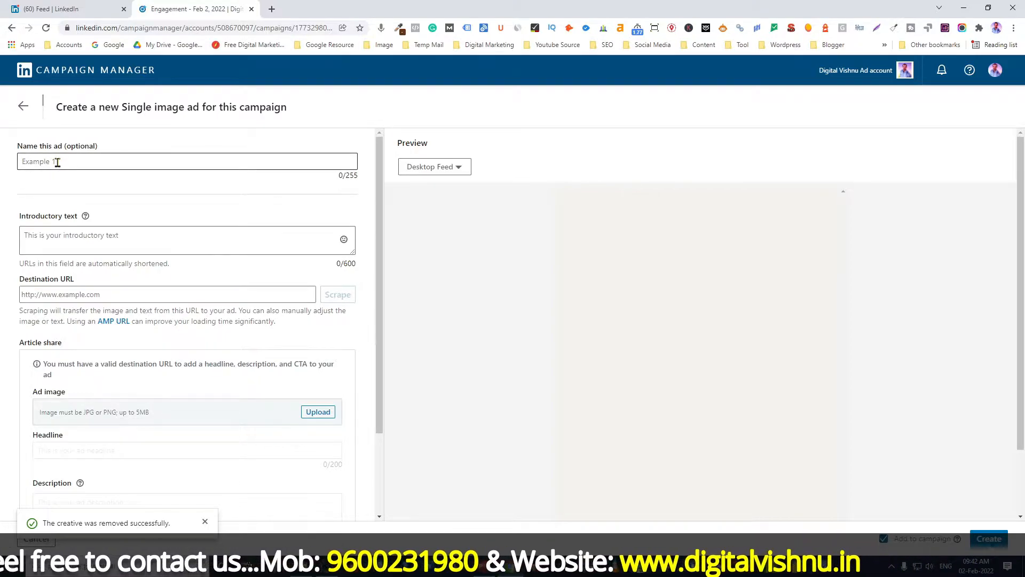
pyautogui.write('Linkedin ')
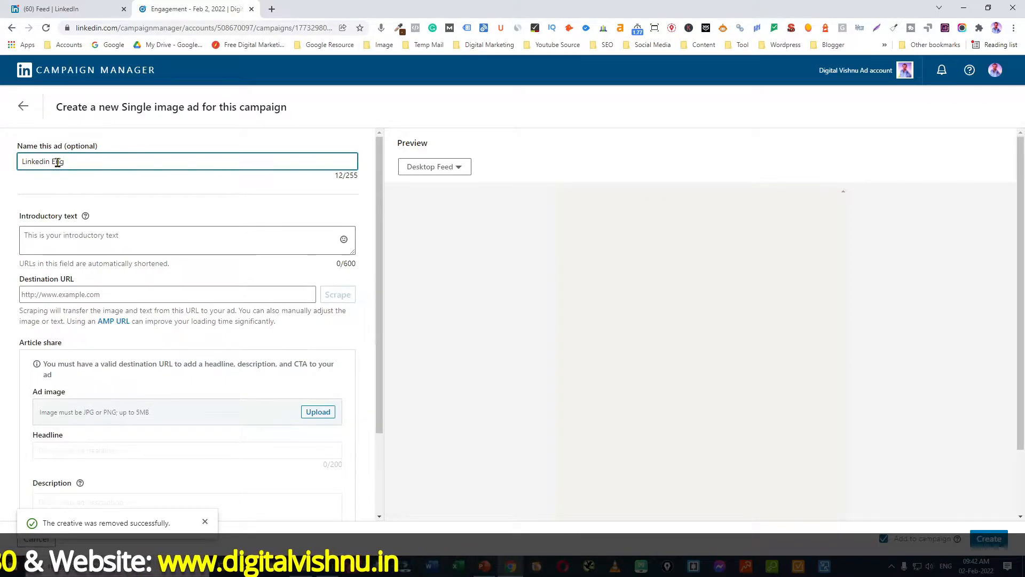
pyautogui.write('Engagement Ads sample')
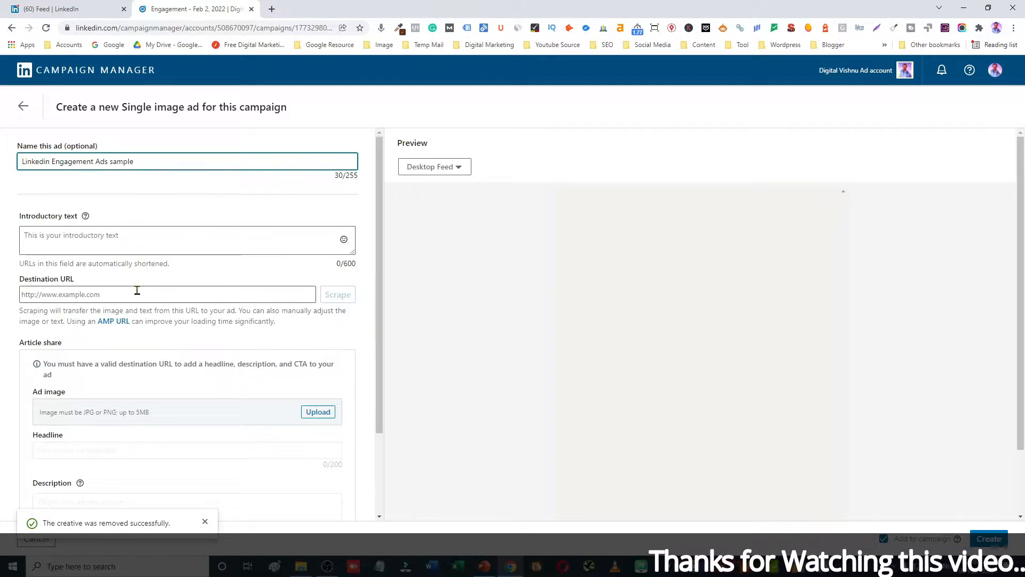
# Switch to File Explorer and open the Linkedin Ads document in the Desktop Linkedin folder.
pyautogui.scroll(-1, 141, 325)
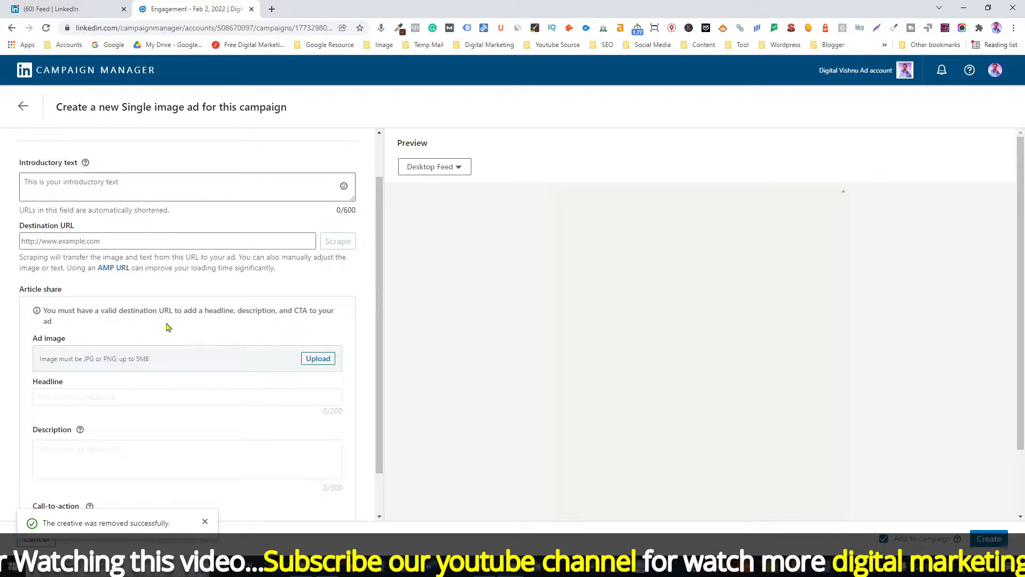
pyautogui.click(297, 572)
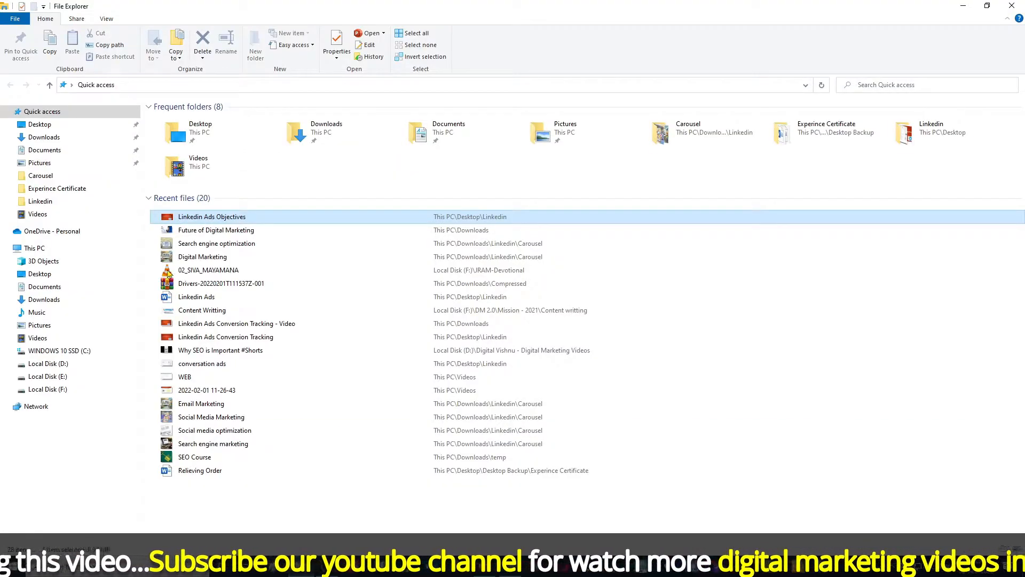
pyautogui.click(40, 125)
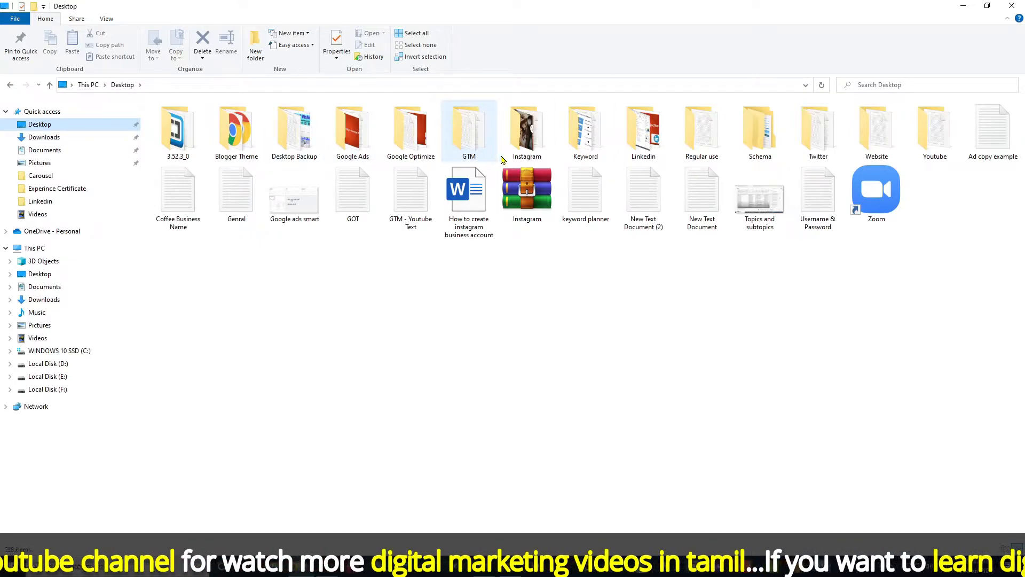
pyautogui.doubleClick(641, 136)
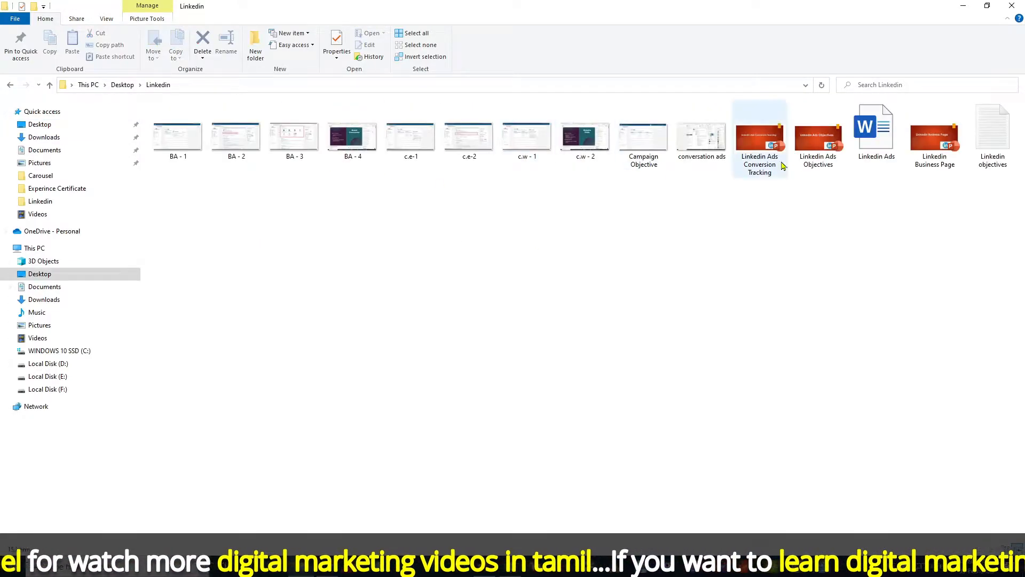
pyautogui.doubleClick(875, 133)
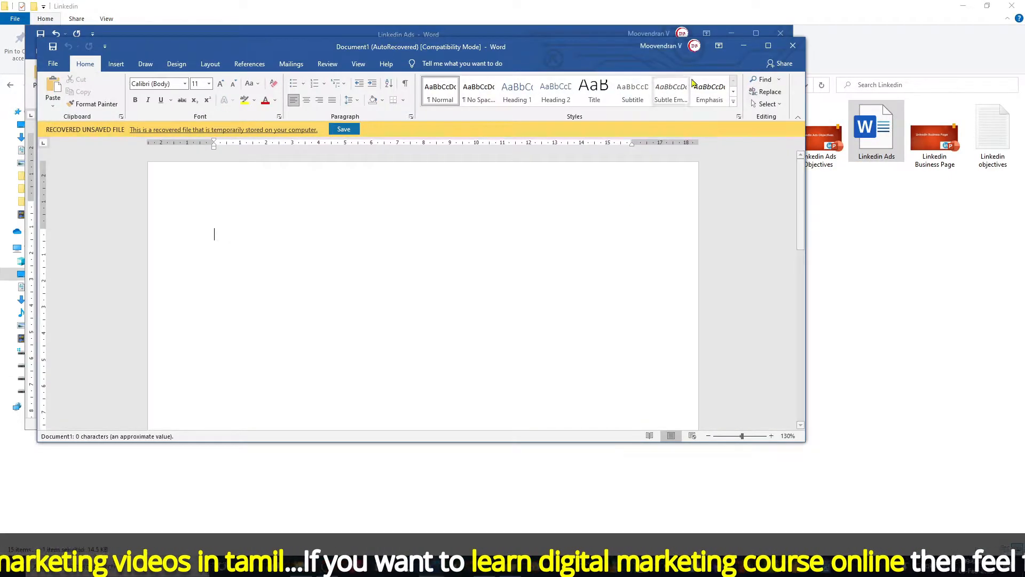
# Maximize the Word window and close it.
pyautogui.click(768, 45)
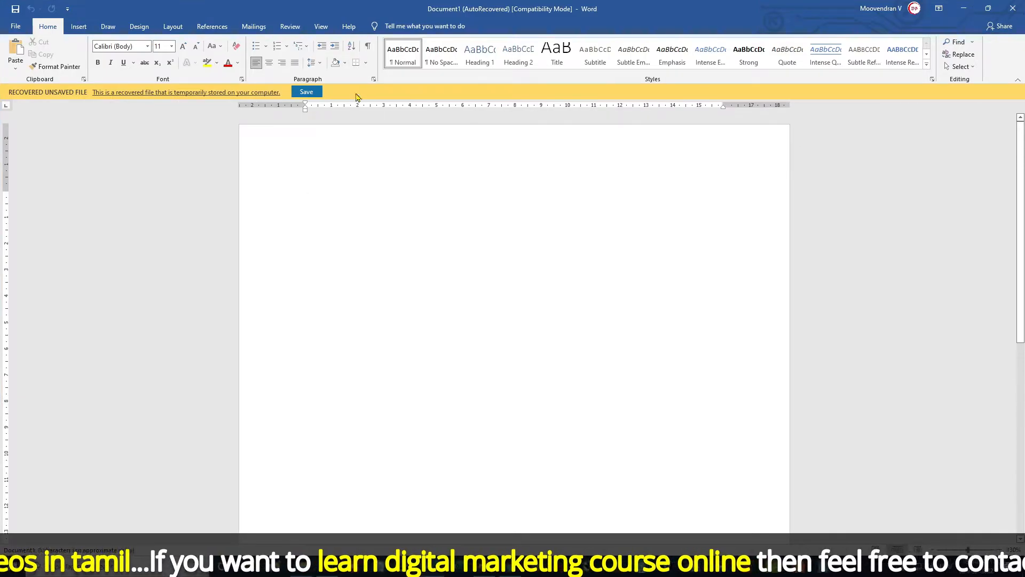
pyautogui.click(1013, 8)
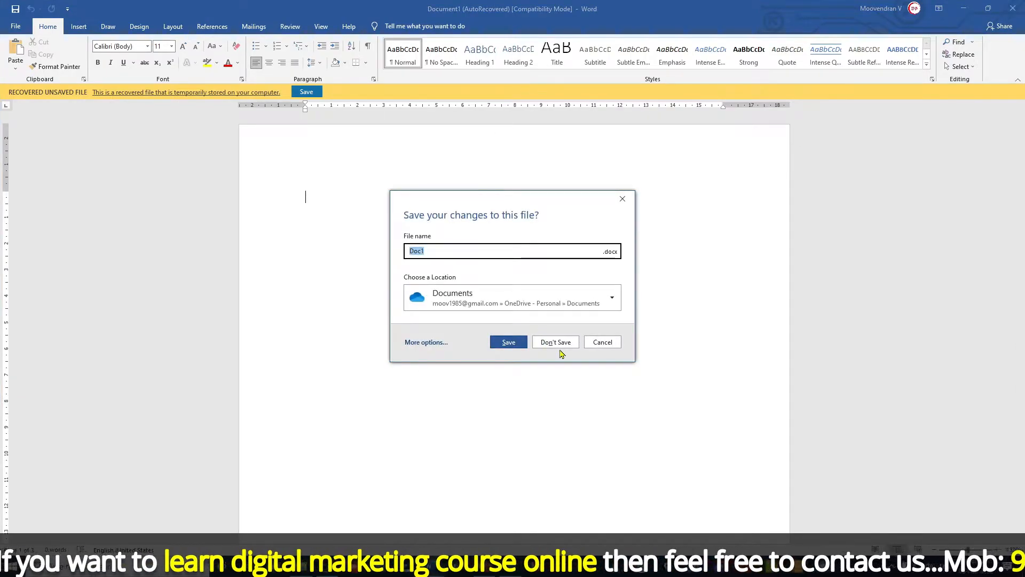
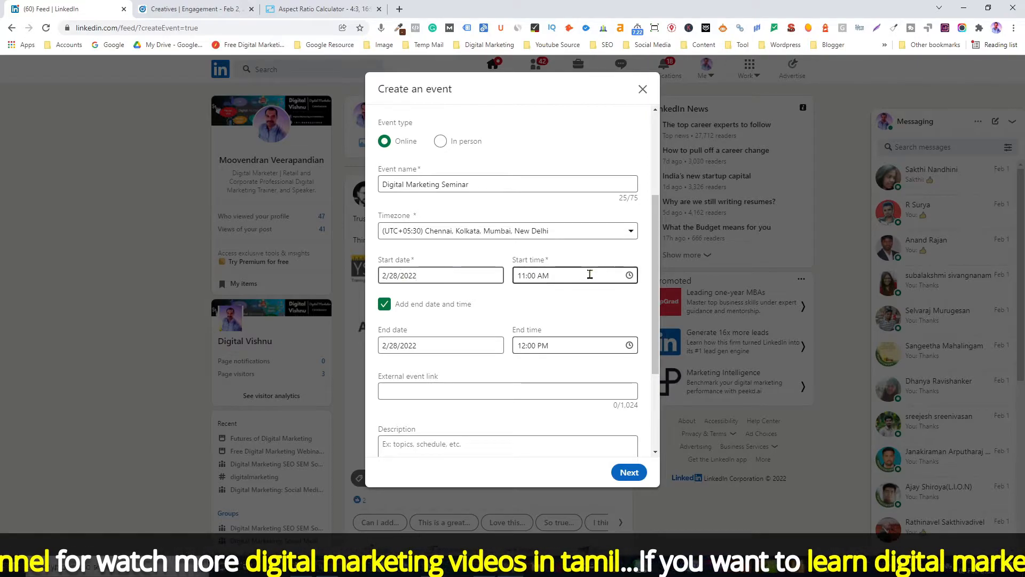
# Set the event start time to 10:00 AM.
pyautogui.click(555, 275)
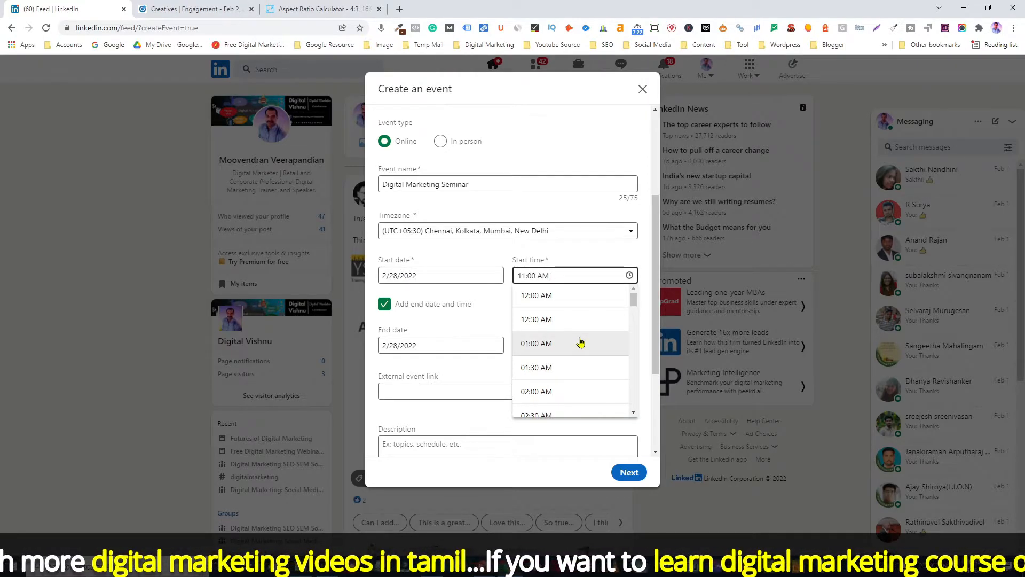
pyautogui.scroll(2, 580, 340)
pyautogui.scroll(-3, 585, 331)
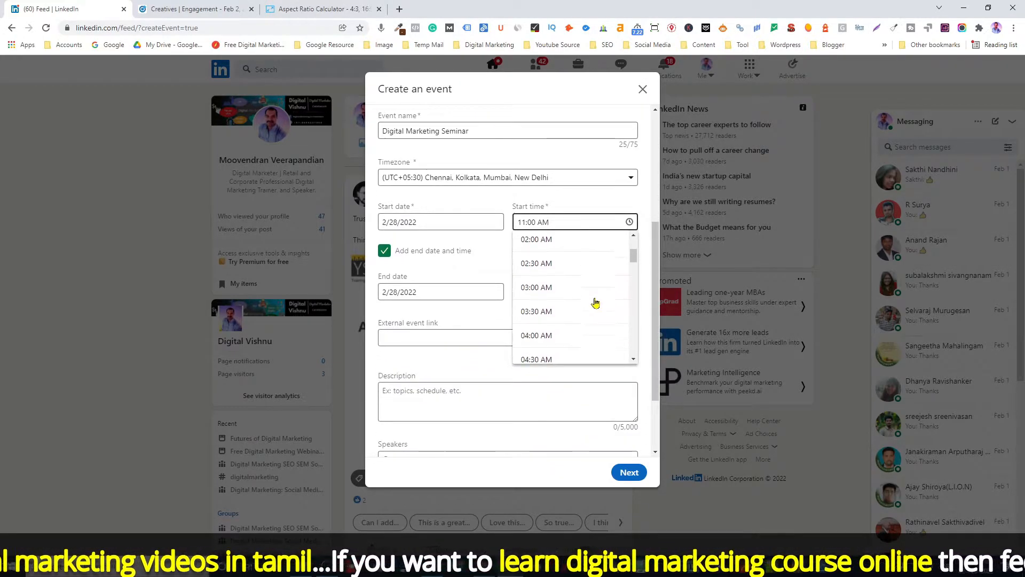
pyautogui.scroll(-8, 592, 310)
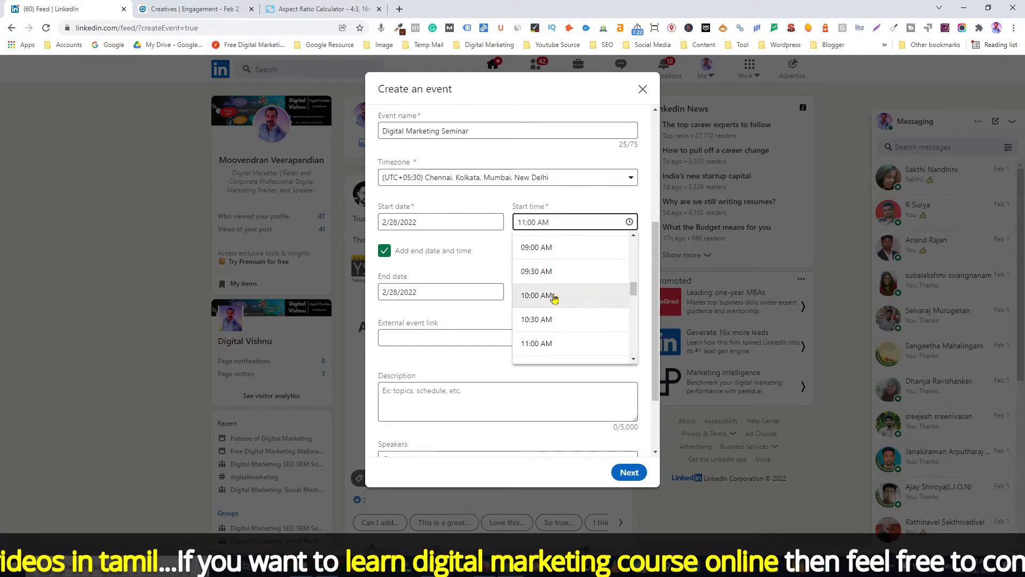
pyautogui.click(554, 297)
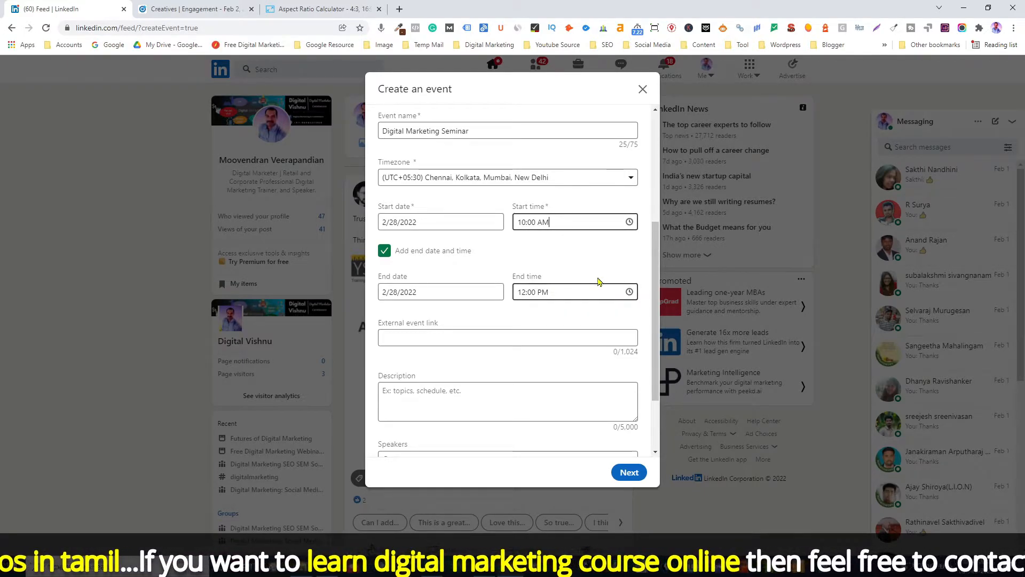
# Set the event end time to 01:00 PM on the same end date.
pyautogui.click(410, 291)
pyautogui.click(421, 447)
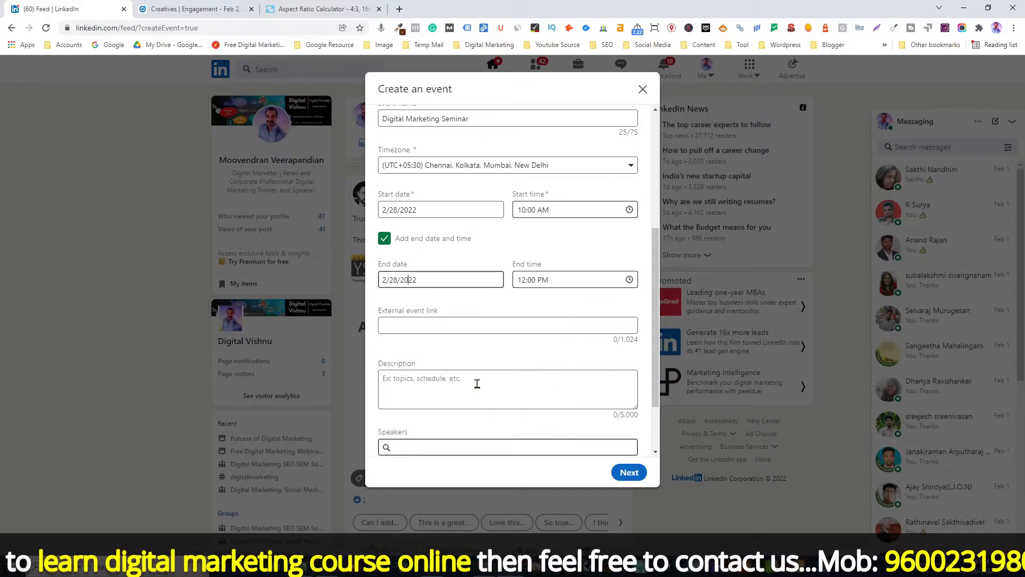
pyautogui.click(551, 283)
pyautogui.scroll(-13, 568, 319)
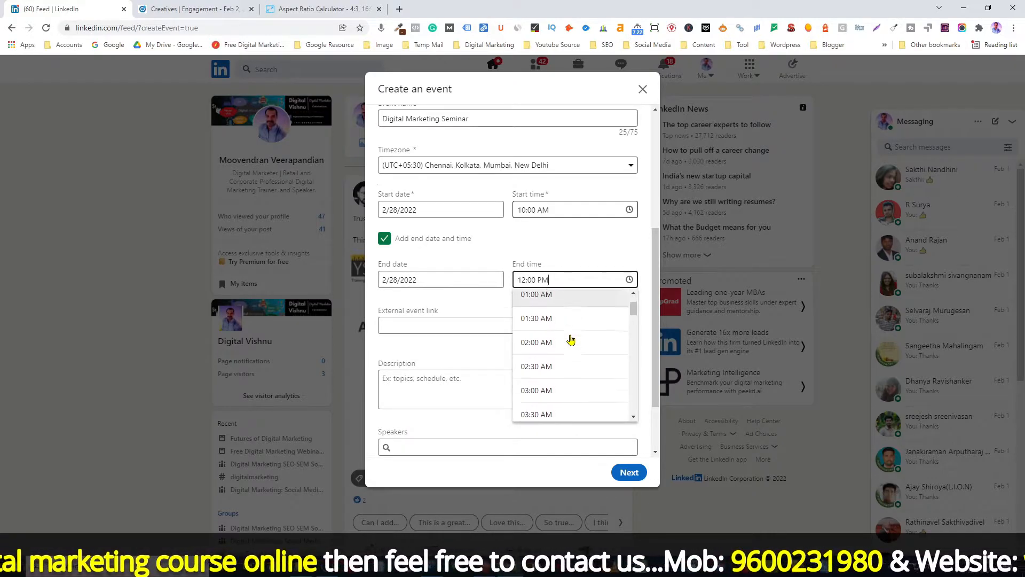
pyautogui.scroll(2, 570, 338)
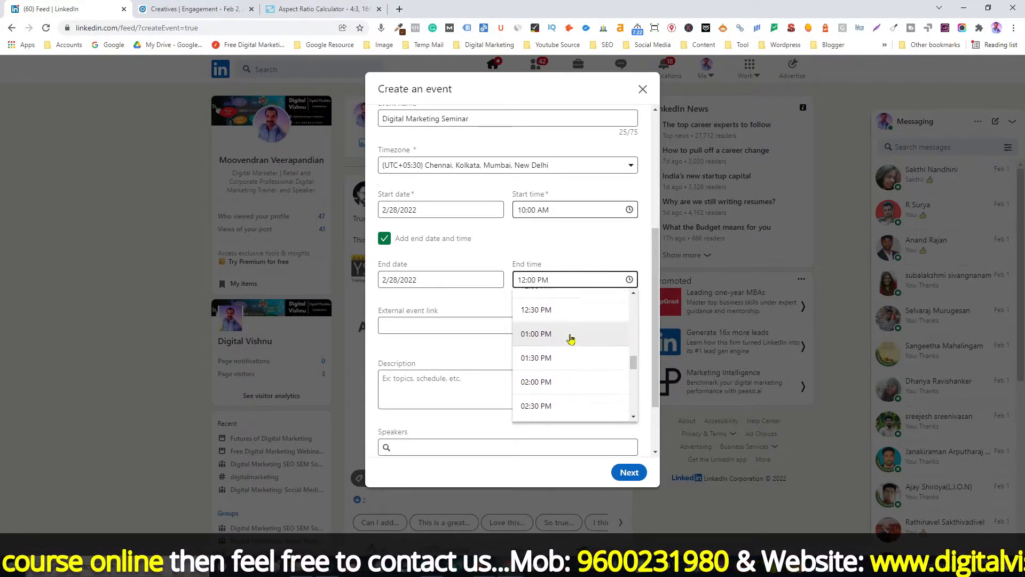
pyautogui.click(556, 335)
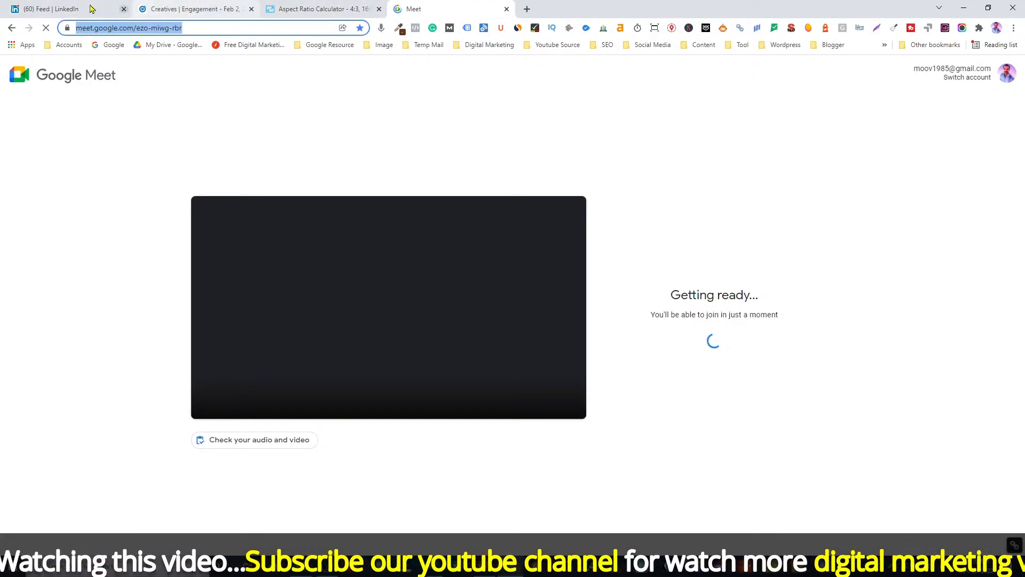
pyautogui.click(90, 8)
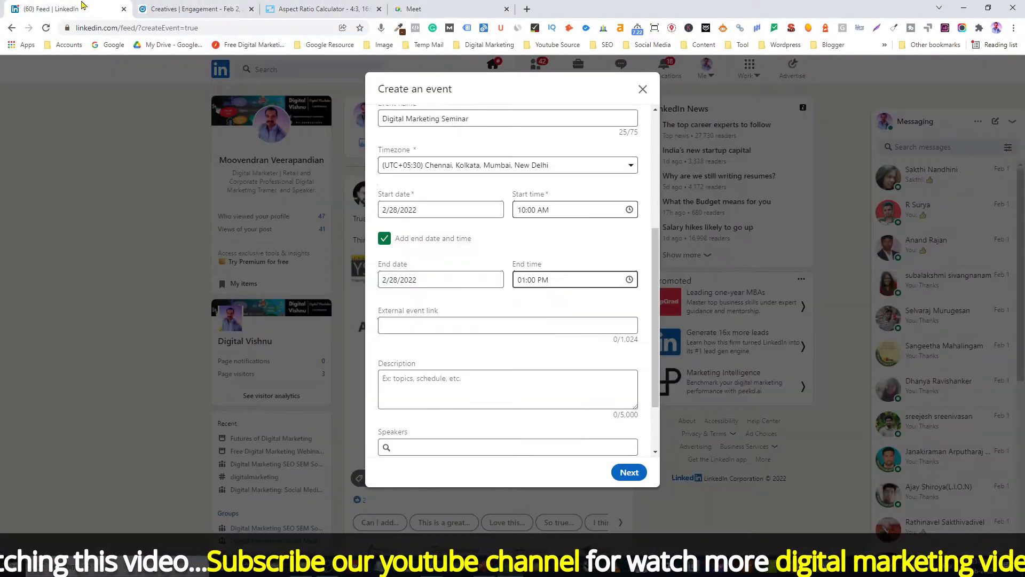
pyautogui.click(406, 326)
pyautogui.write('https://meet.google.com/ezo-miwg-rbr')
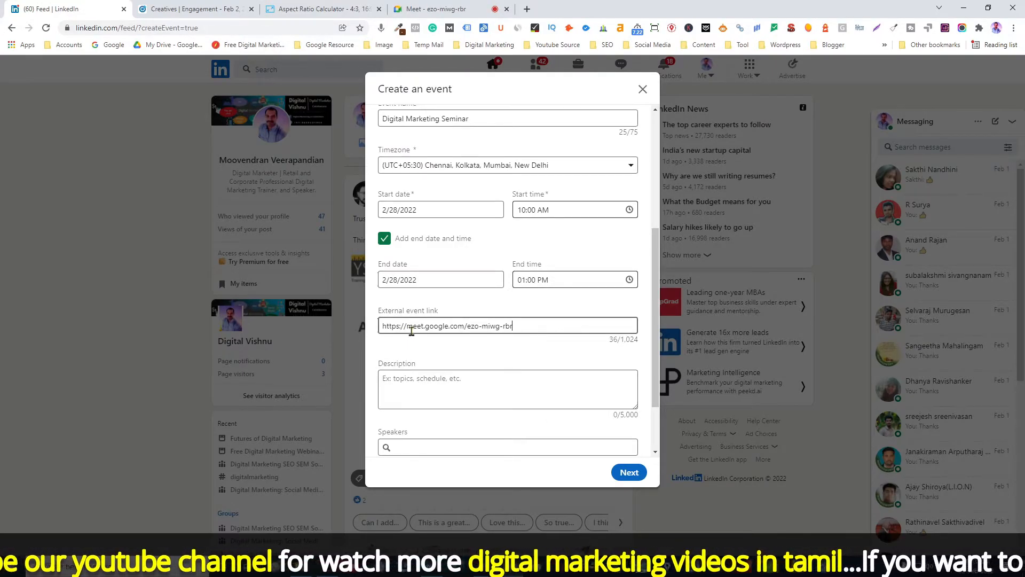
# Paste the text Write down the event description into the event description.
pyautogui.click(411, 381)
pyautogui.write('Write down the event description')
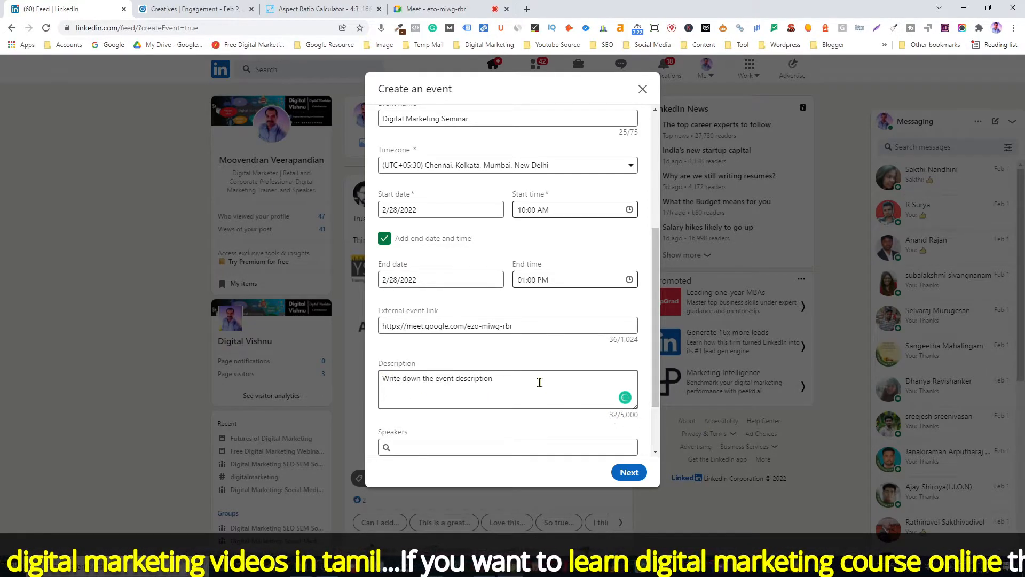
# Add the account owner as a speaker by searching their name among connections.
pyautogui.scroll(-2, 538, 380)
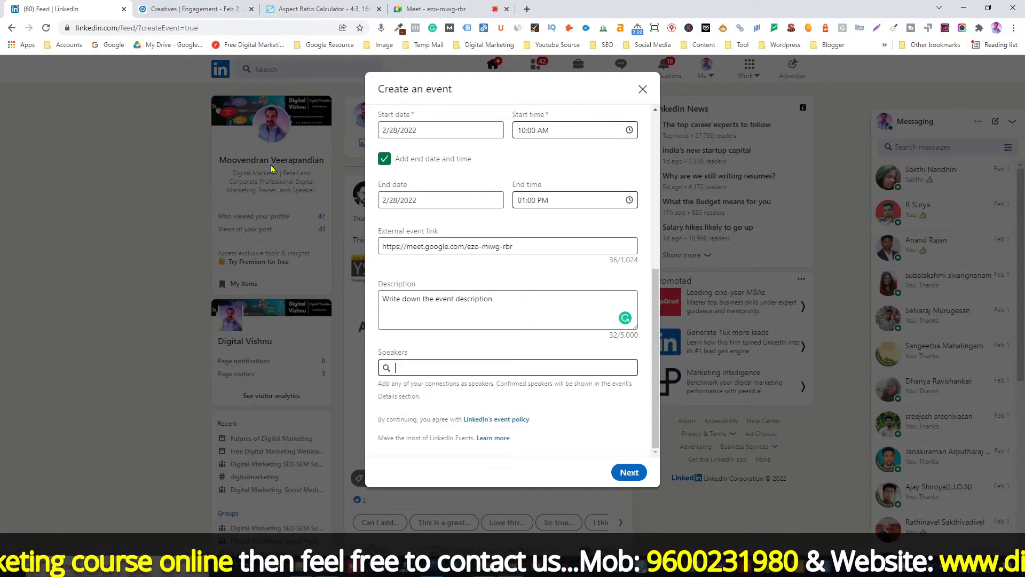
pyautogui.write('Moovendran')
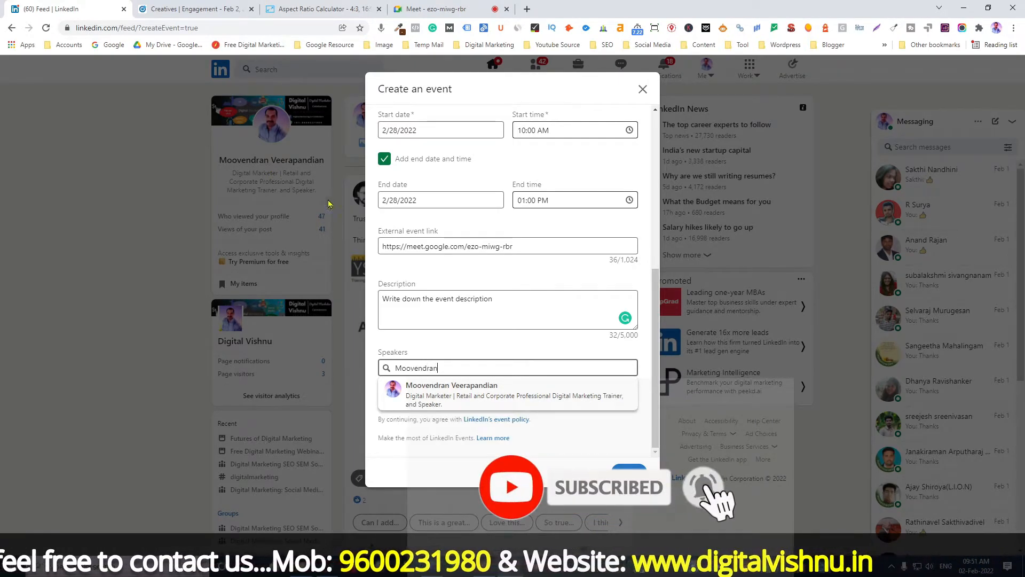
pyautogui.click(455, 406)
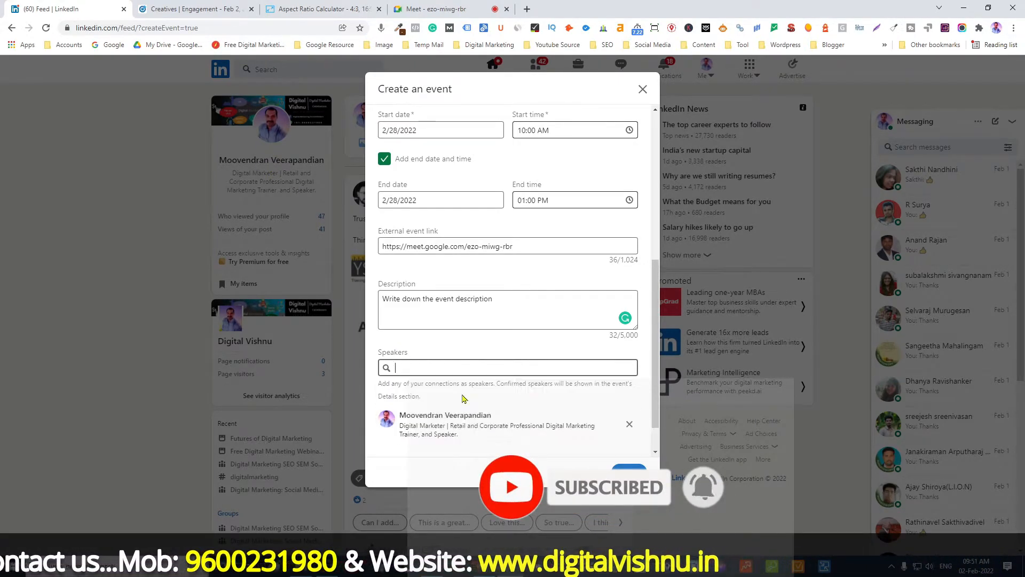
# Close the Create an event dialog.
pyautogui.scroll(-1, 462, 401)
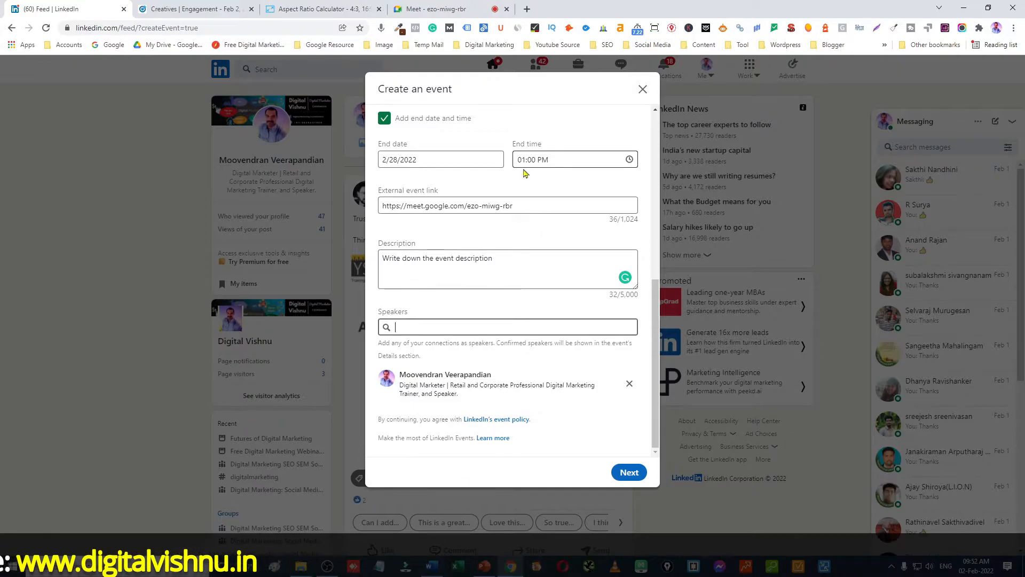
pyautogui.click(128, 289)
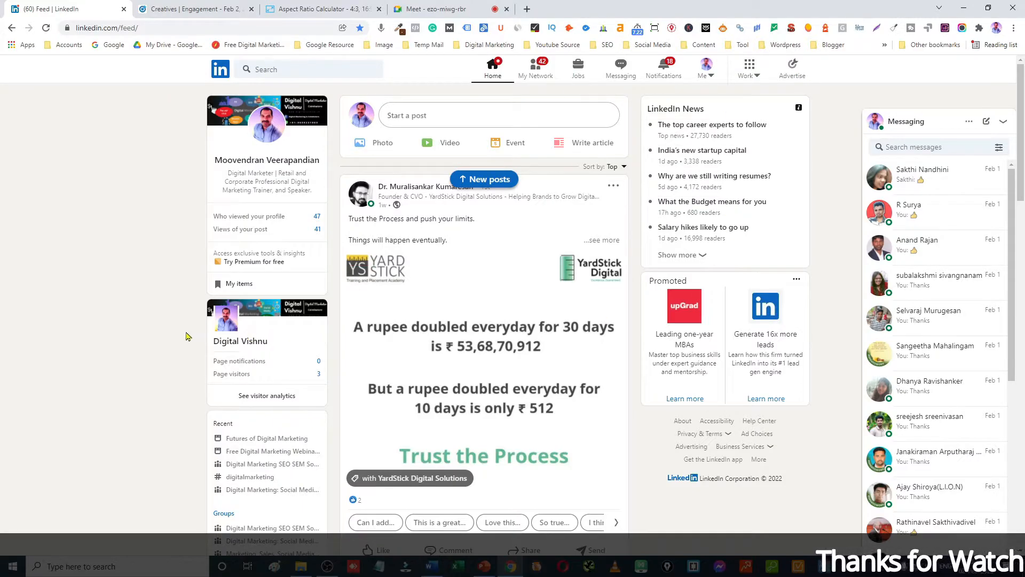
# Open the Futures of Digital Marketing event from the events list and review its page.
pyautogui.scroll(-2, 270, 439)
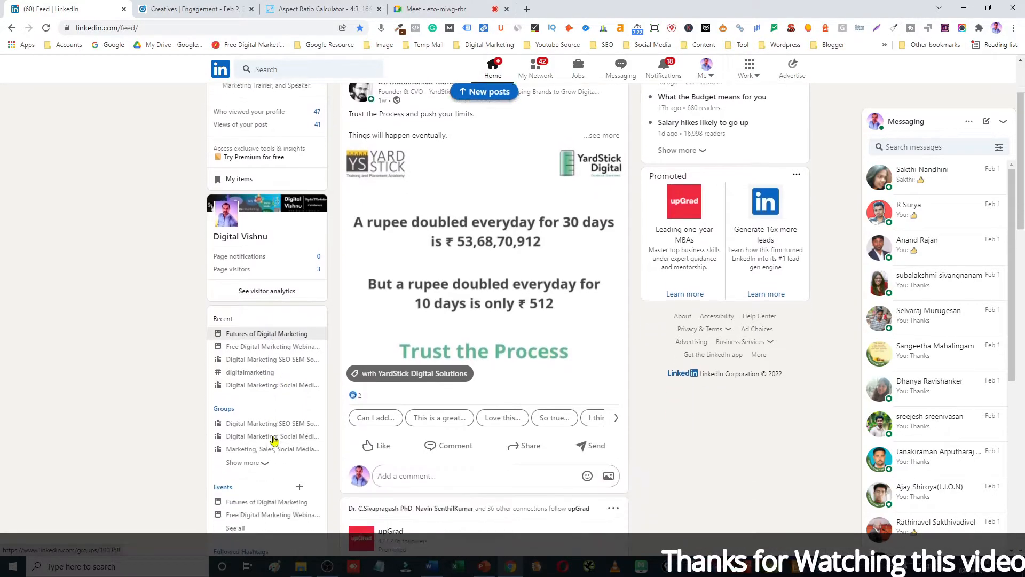
pyautogui.scroll(-2, 274, 439)
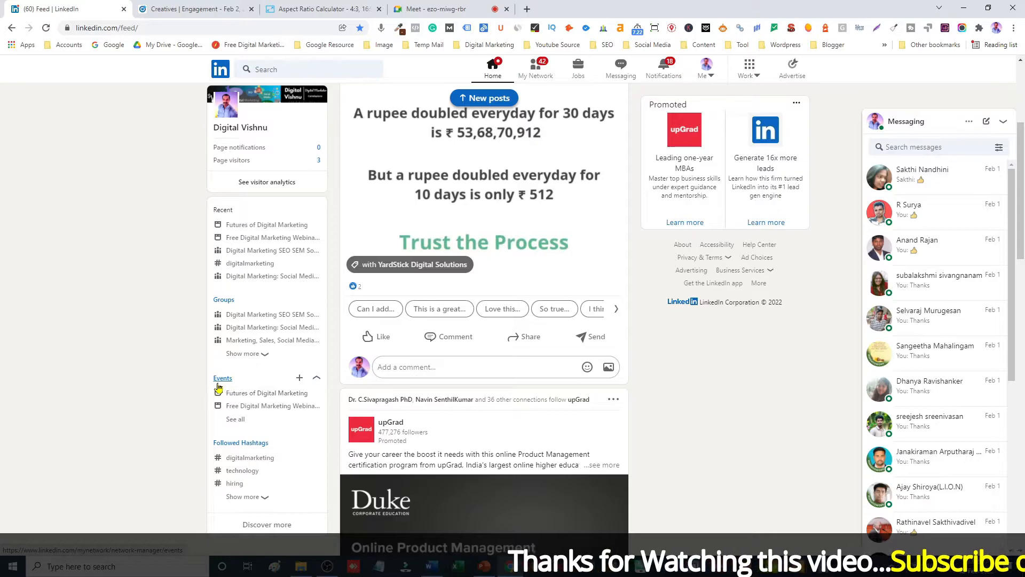
pyautogui.click(236, 421)
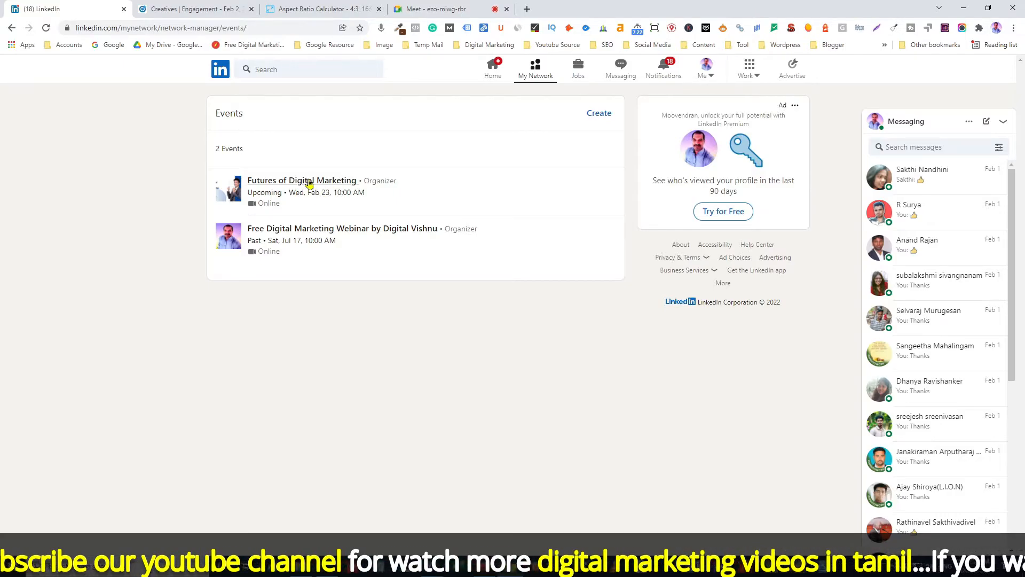
pyautogui.click(308, 183)
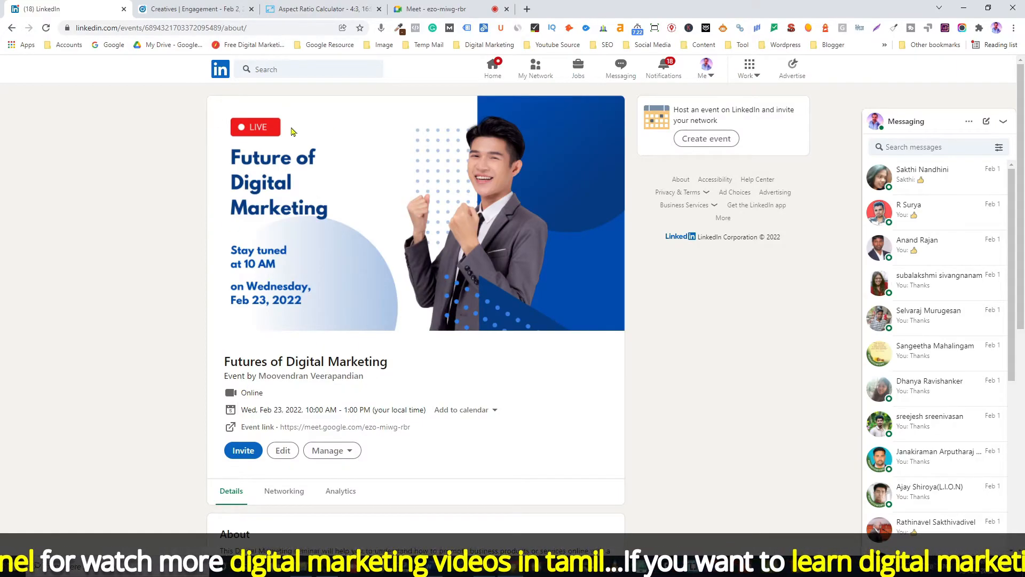
pyautogui.scroll(-2, 430, 353)
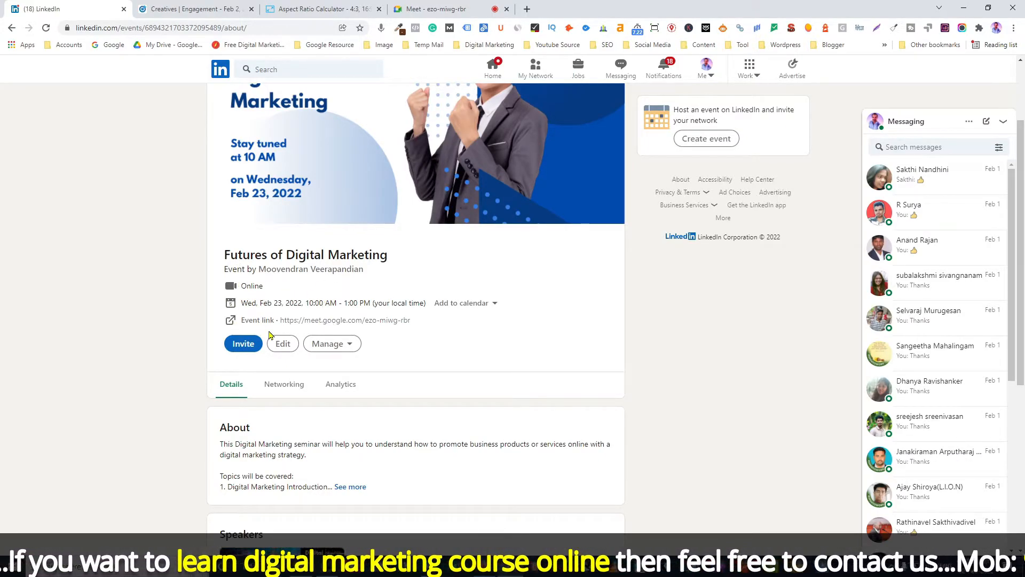
pyautogui.scroll(-2, 432, 350)
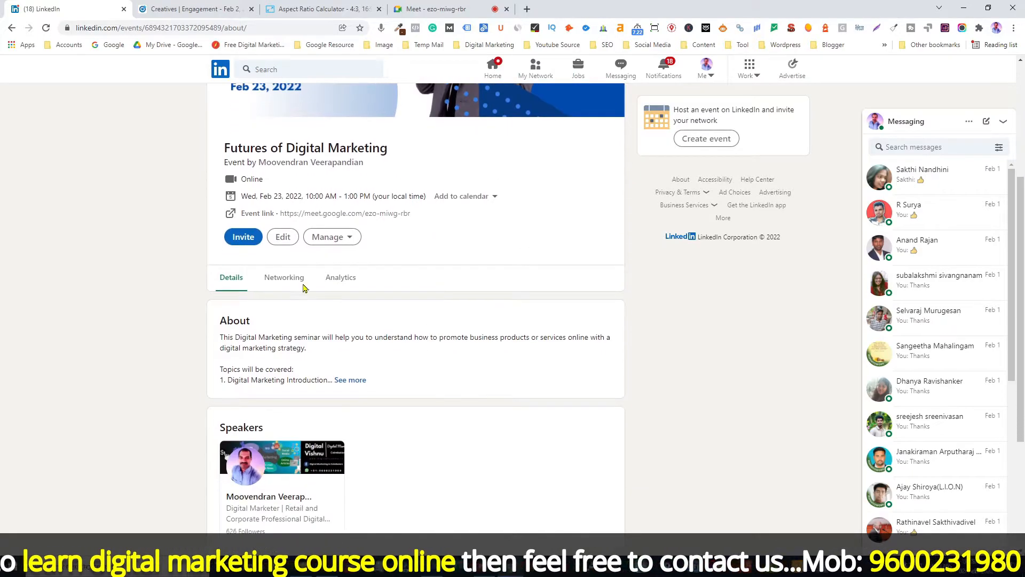
pyautogui.scroll(3, 460, 326)
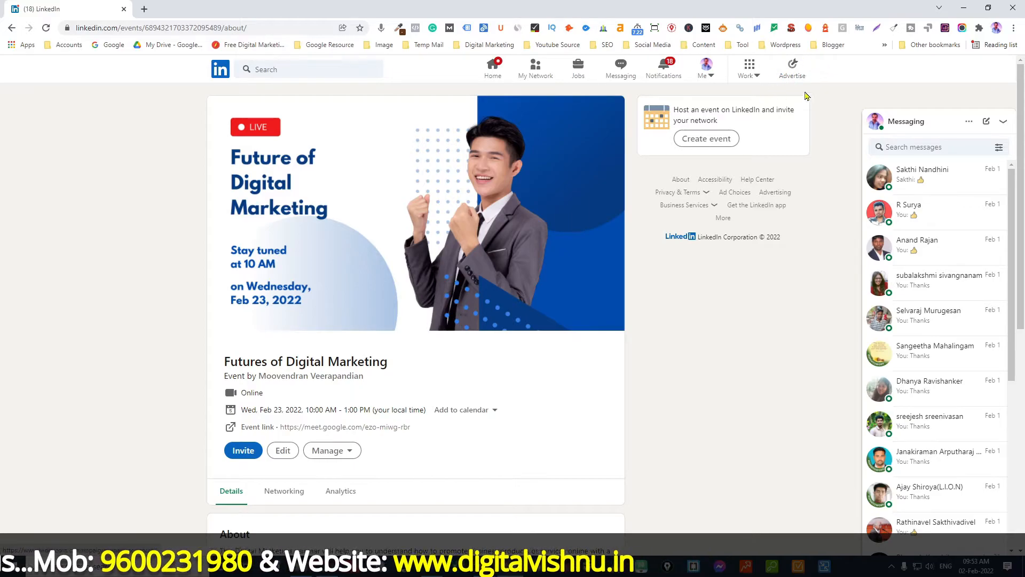
# Open Campaign Manager, the Digital Vishnu Ad account and its Default Campaign Group.
pyautogui.click(794, 77)
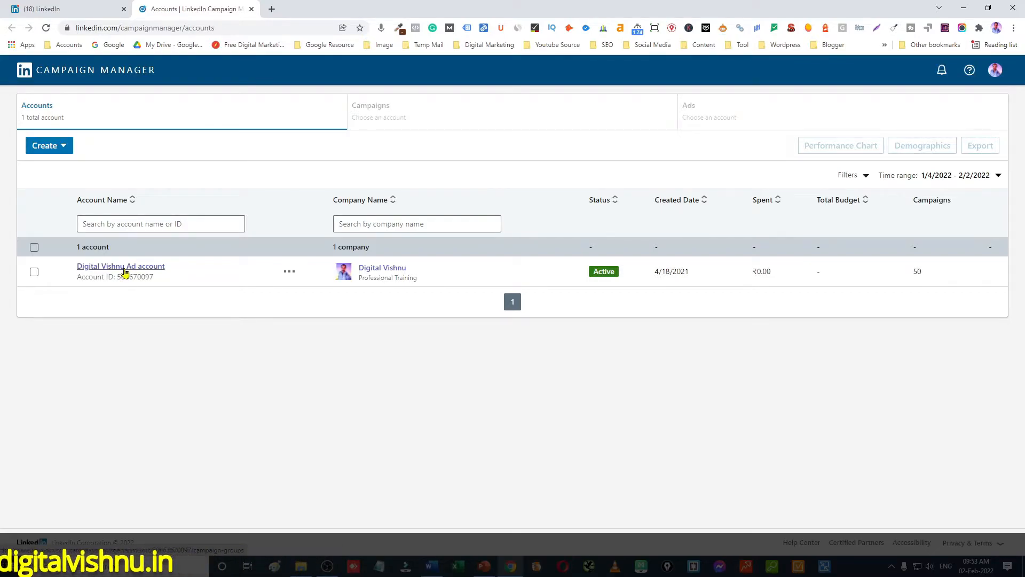
pyautogui.click(125, 268)
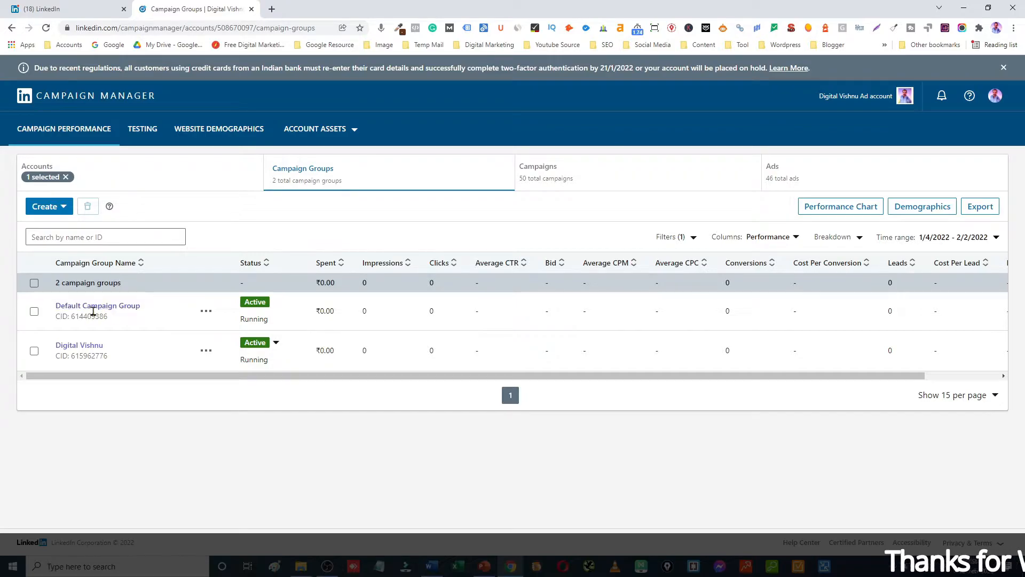
pyautogui.click(108, 313)
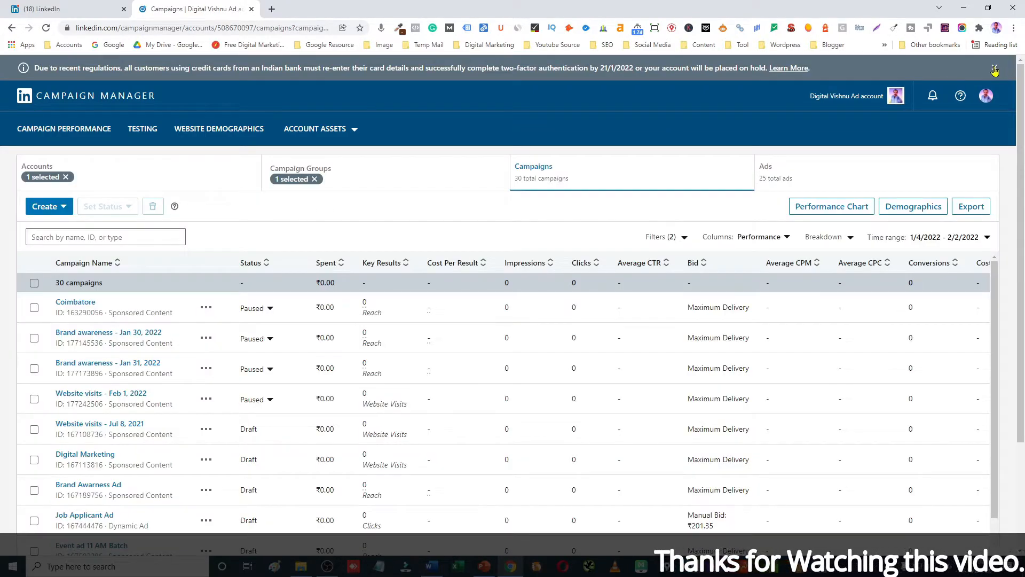
pyautogui.click(995, 70)
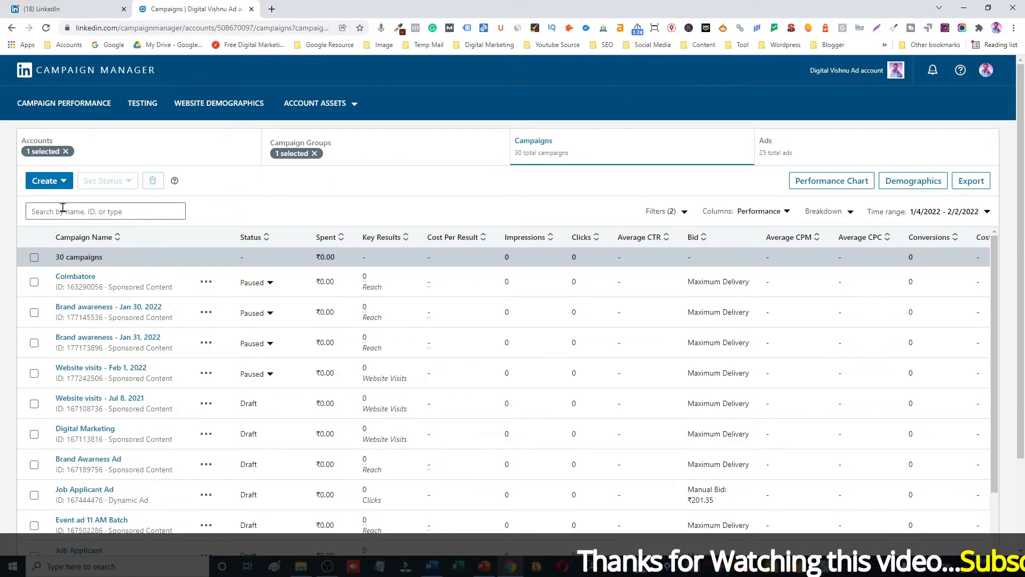
# Start a new campaign and keep the Default Campaign Group as its group.
pyautogui.click(61, 184)
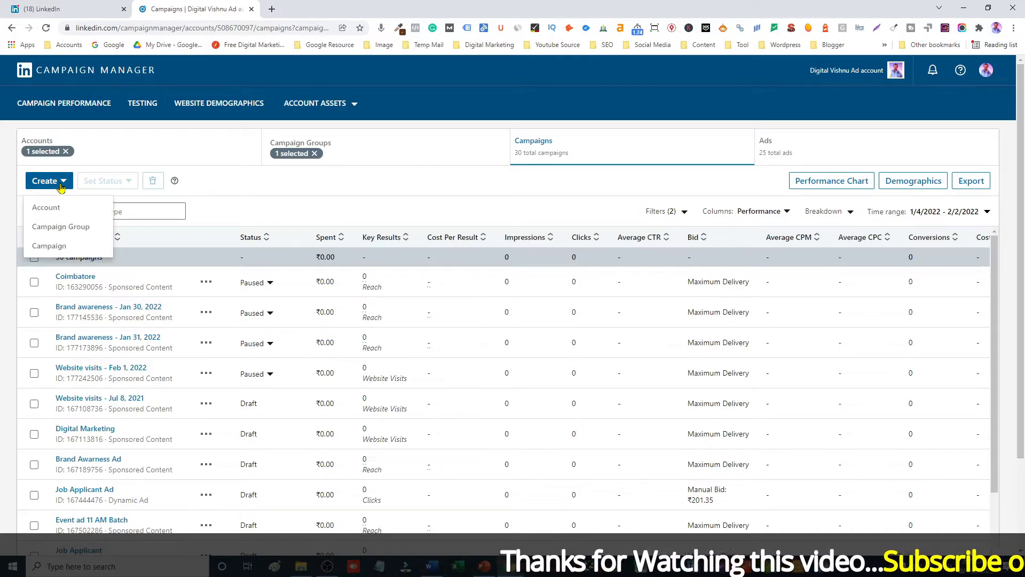
pyautogui.click(51, 247)
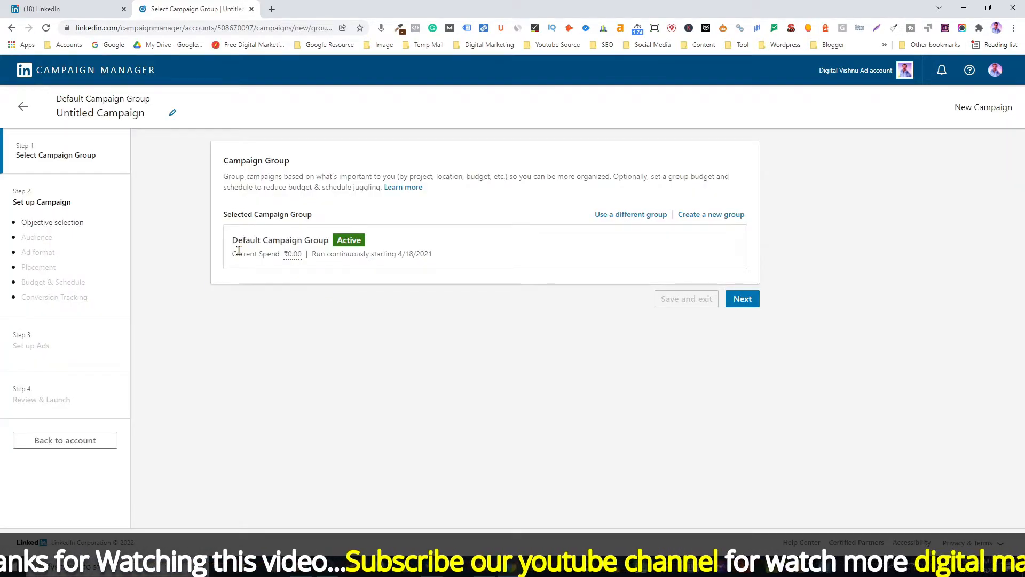
pyautogui.moveTo(287, 259)
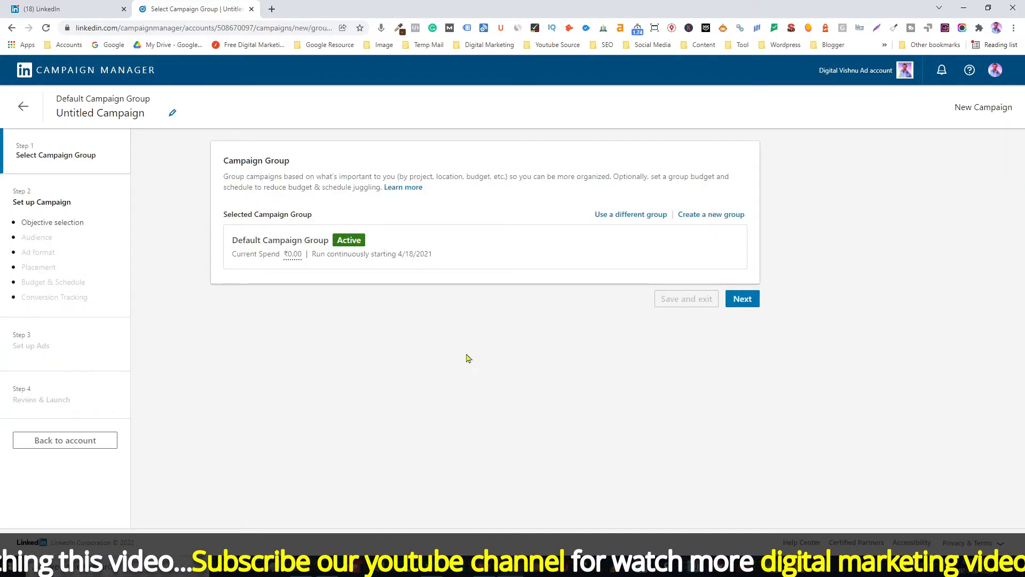
pyautogui.click(743, 300)
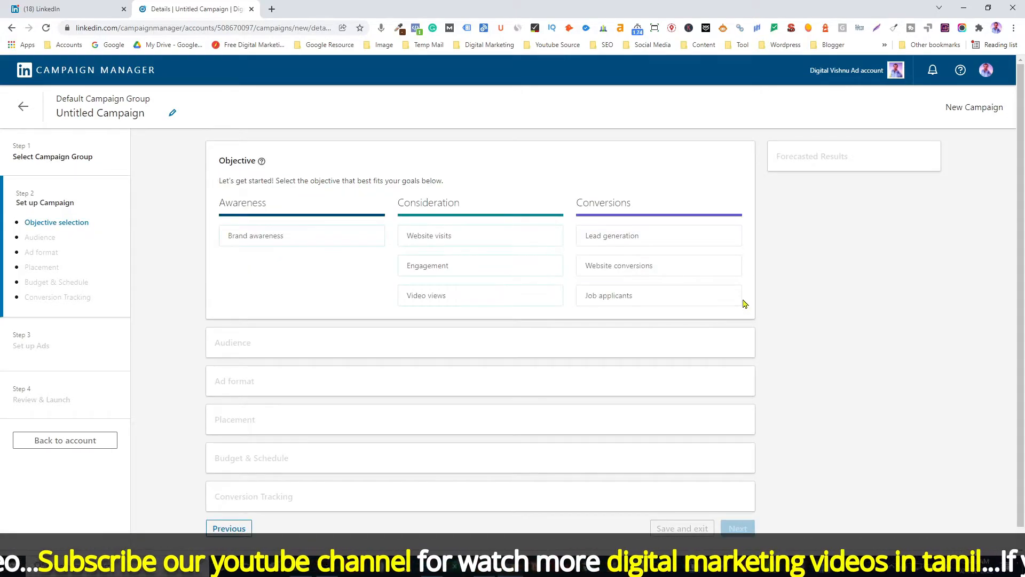
# Select Engagement as the campaign objective.
pyautogui.moveTo(404, 253)
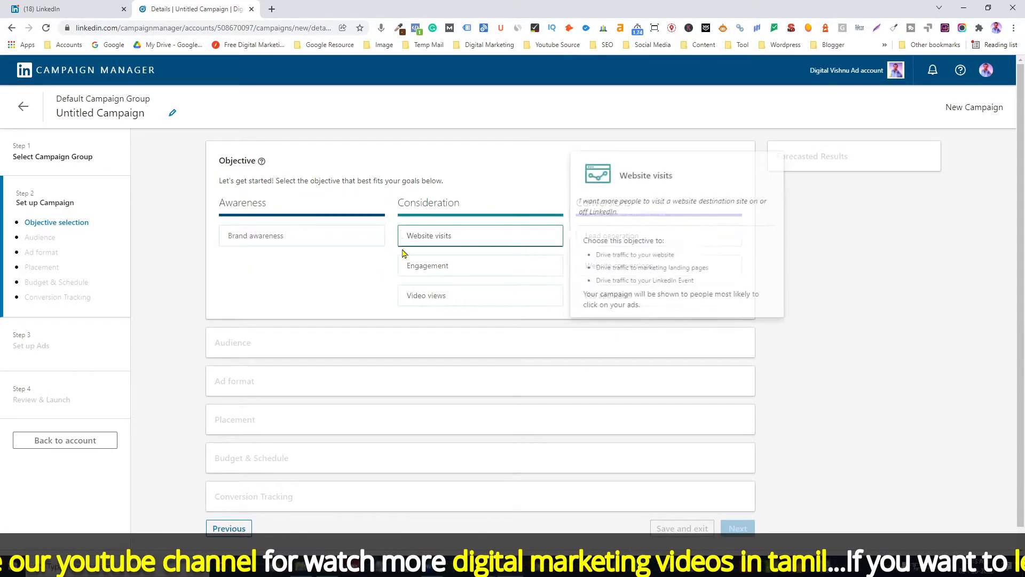
pyautogui.click(437, 270)
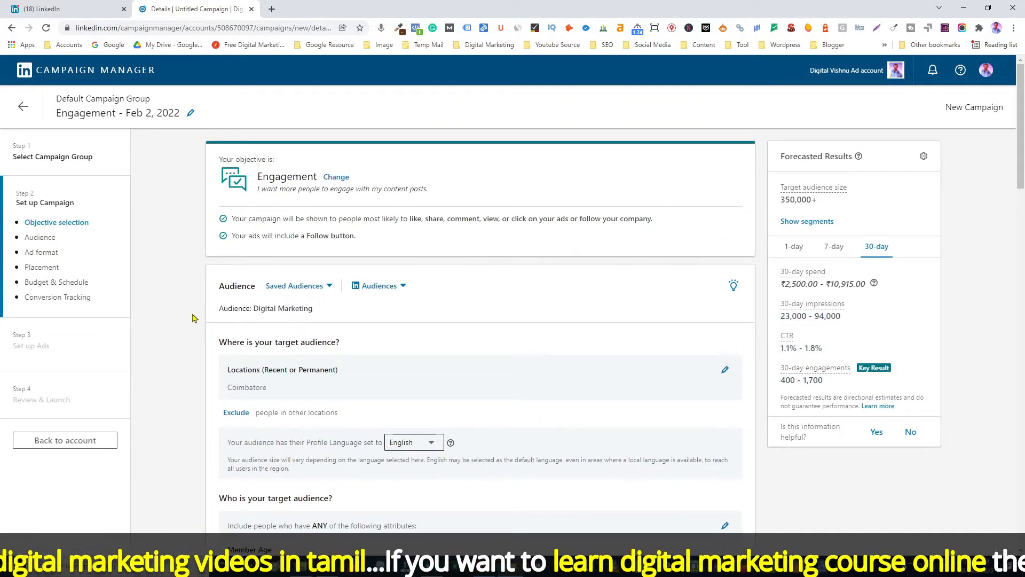
# Review the saved audiences list and the campaign's target audience settings.
pyautogui.click(328, 287)
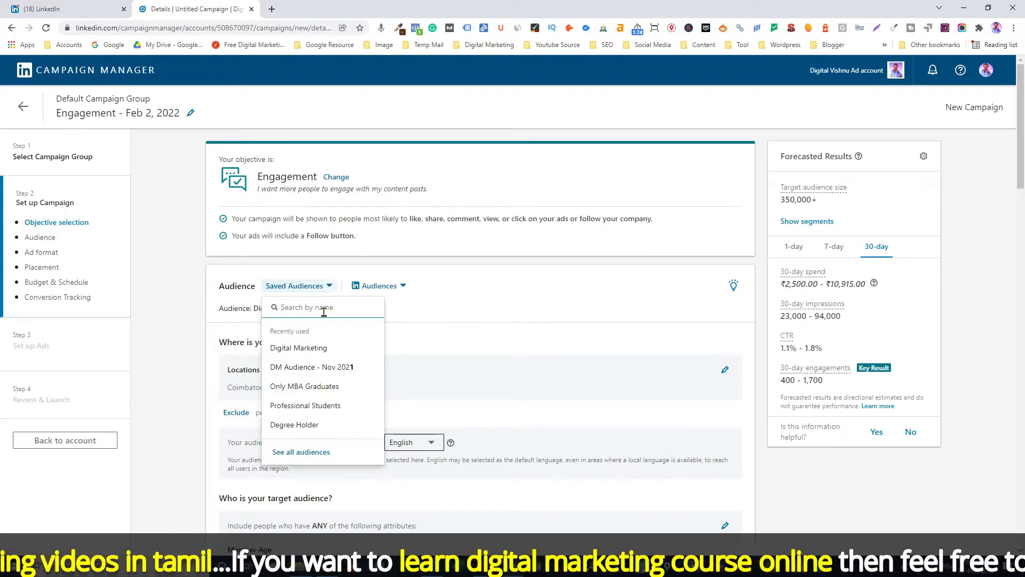
pyautogui.click(185, 353)
pyautogui.scroll(-10, 186, 353)
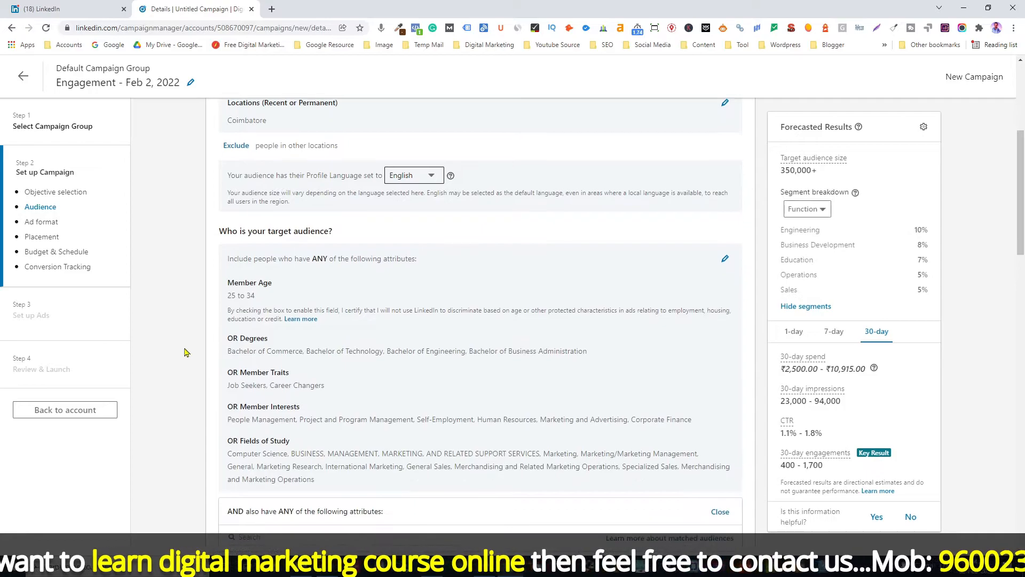
# Choose Event ad as the campaign's ad format.
pyautogui.scroll(-5, 186, 352)
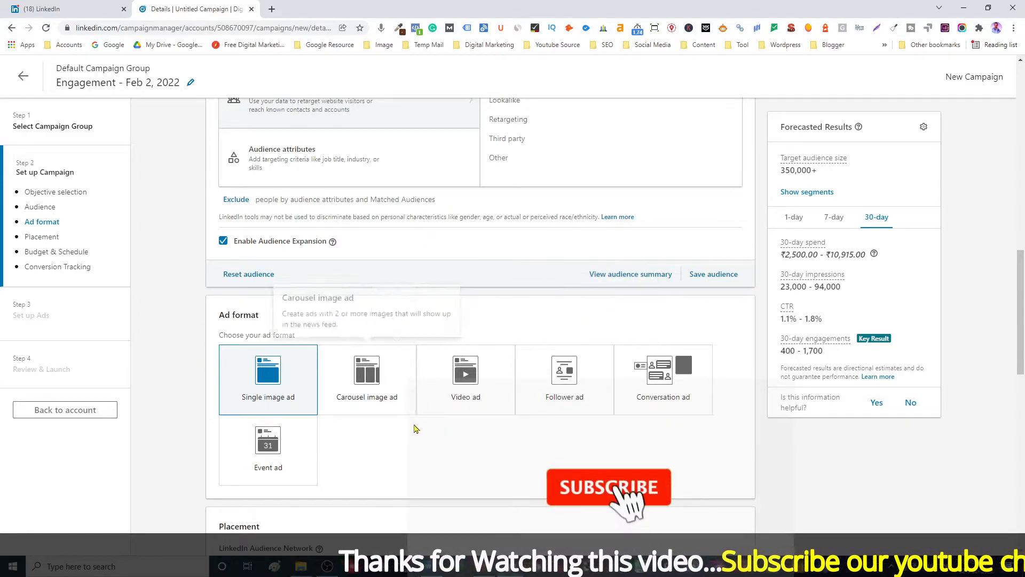
pyautogui.click(304, 459)
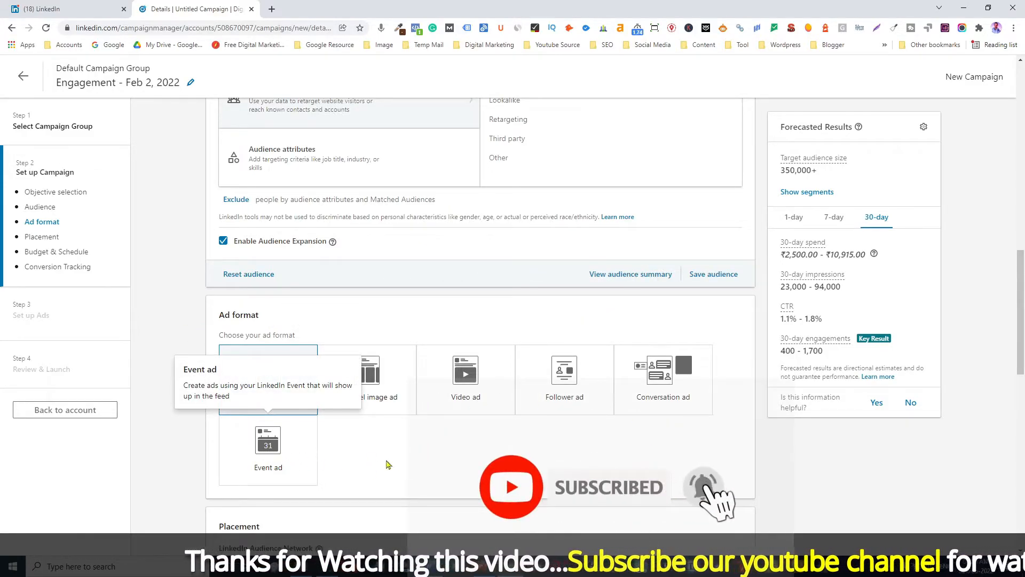
# Set the campaign's daily budget to ₹1,000.
pyautogui.scroll(-4, 181, 391)
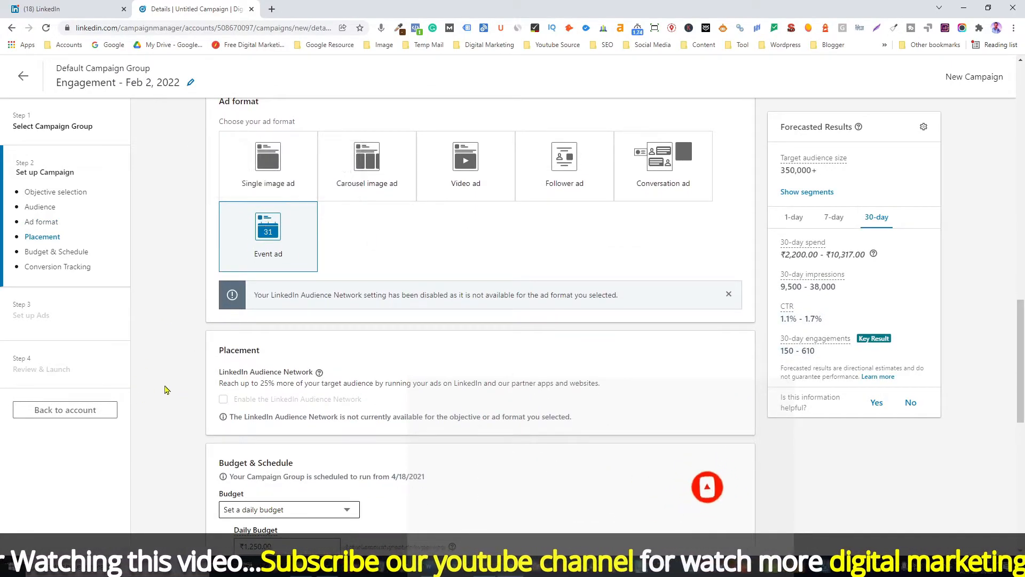
pyautogui.scroll(-2, 166, 386)
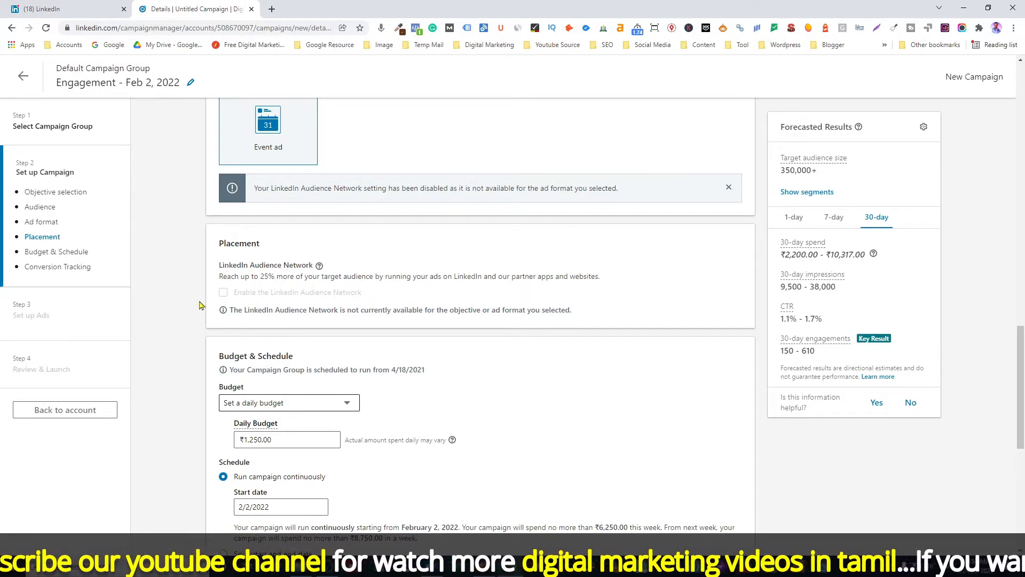
pyautogui.scroll(-3, 209, 318)
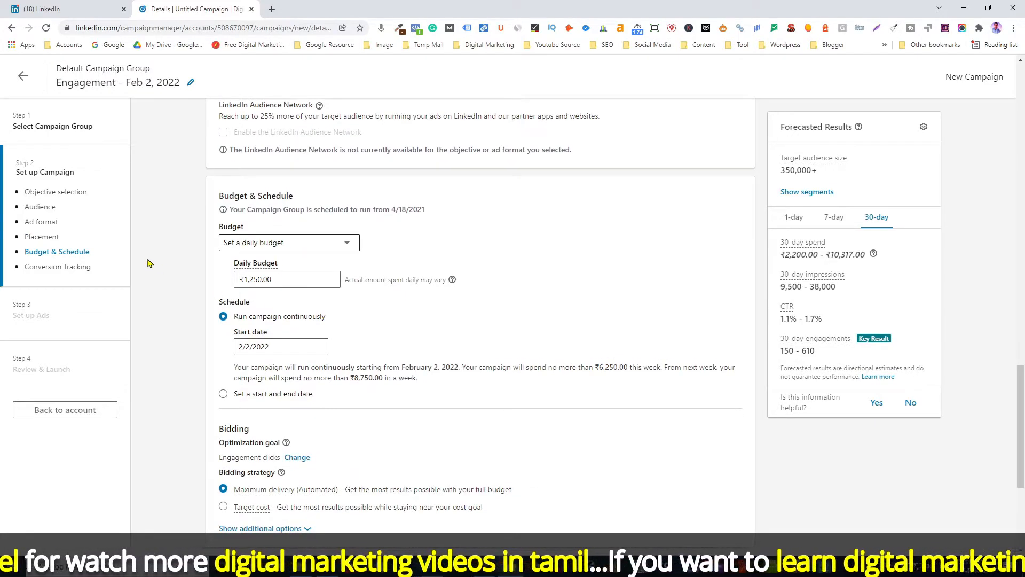
pyautogui.click(286, 281)
pyautogui.moveTo(286, 281); pyautogui.dragTo(225, 287)
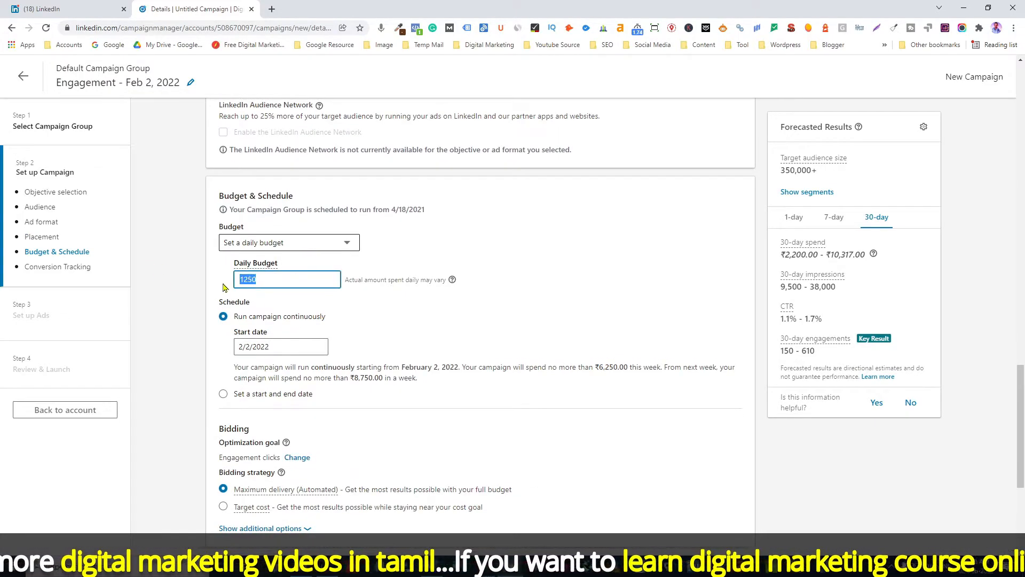
pyautogui.write('10')
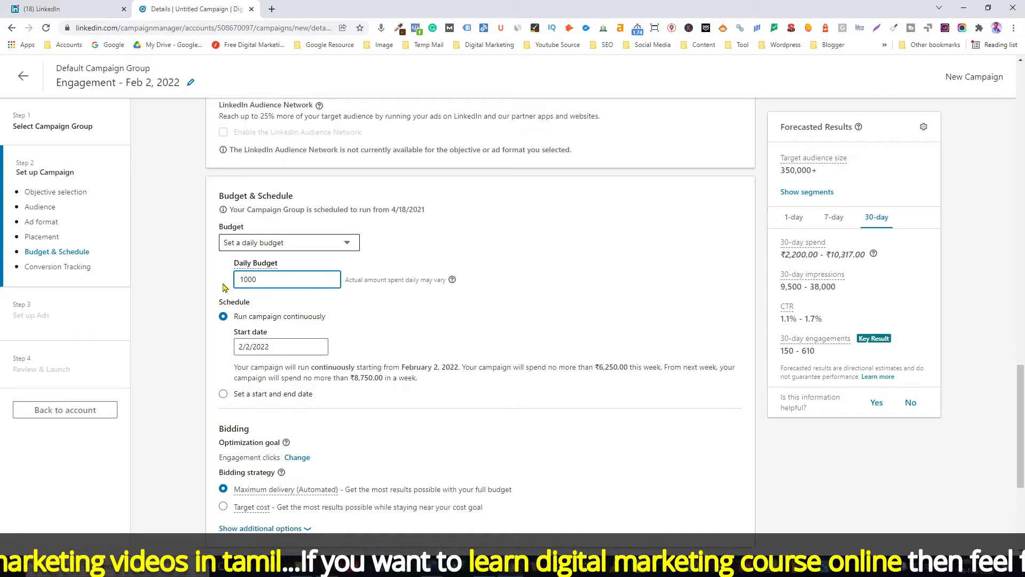
pyautogui.click(184, 295)
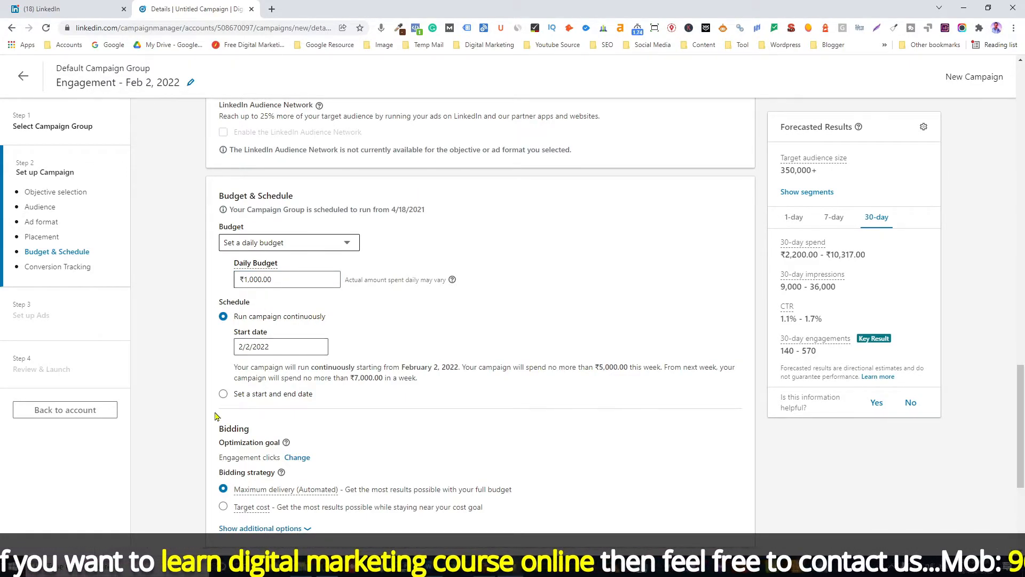
# Expand the additional bidding strategy options and review the Maximum delivery description.
pyautogui.scroll(-3, 191, 396)
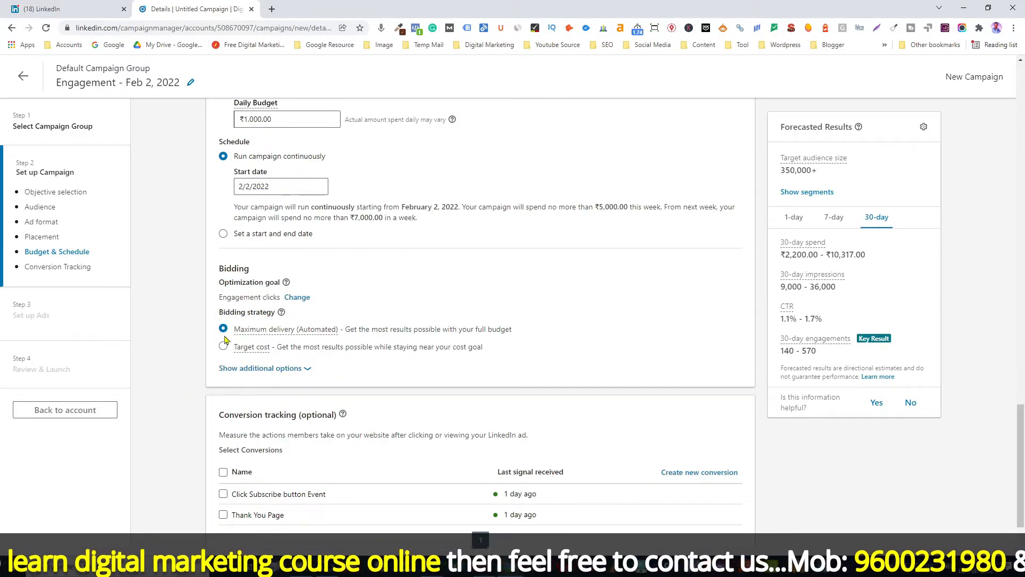
pyautogui.click(233, 369)
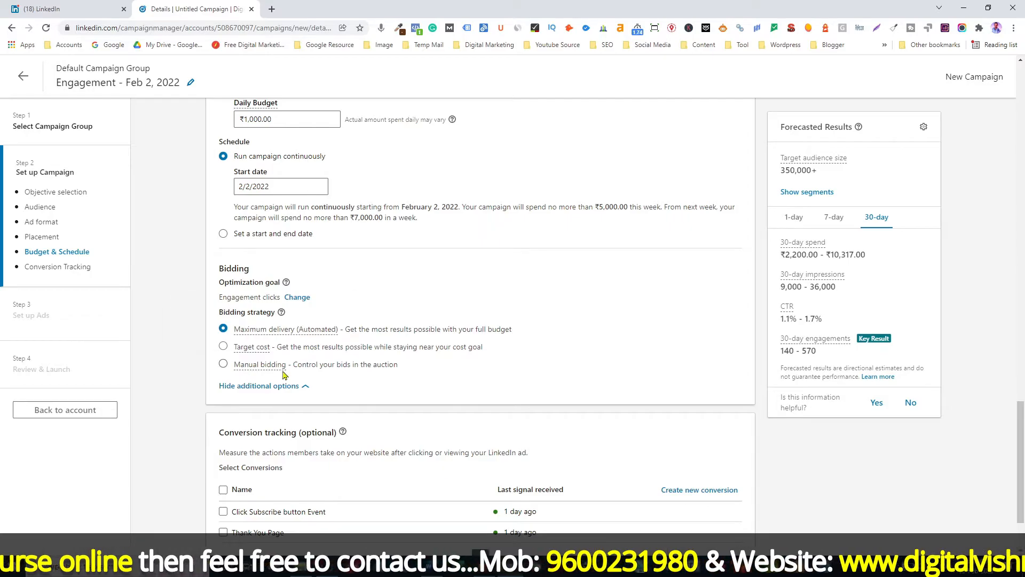
pyautogui.moveTo(293, 331)
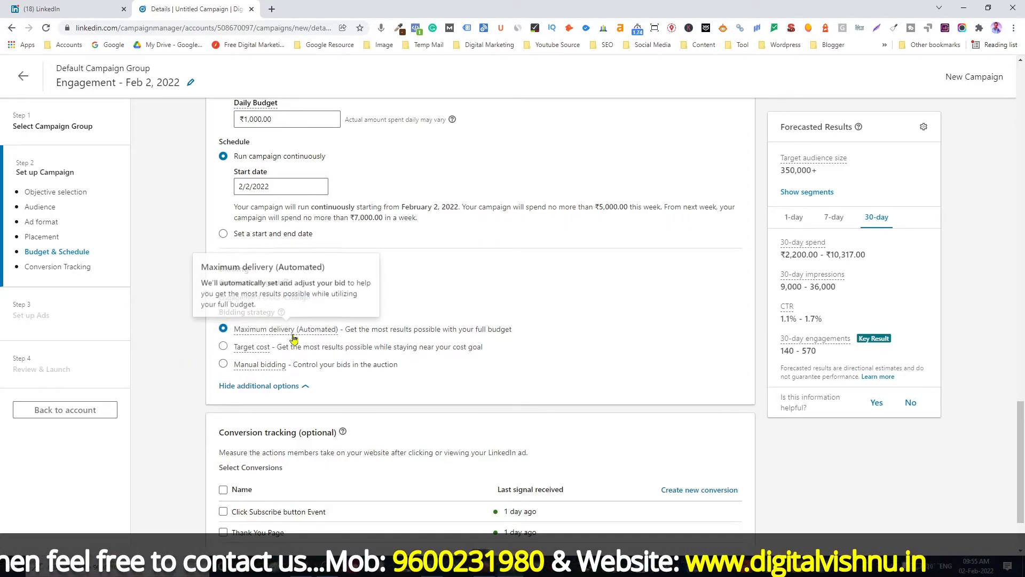
# Select the Click Subscribe button Event and Thank You Page conversions, then continue to ad setup.
pyautogui.scroll(-3, 302, 331)
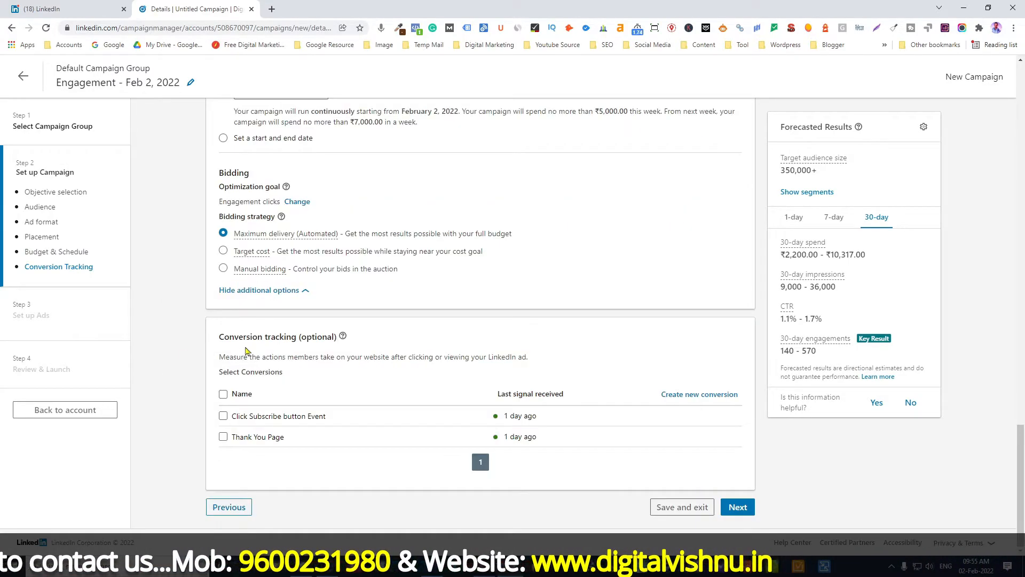
pyautogui.click(223, 416)
pyautogui.click(223, 460)
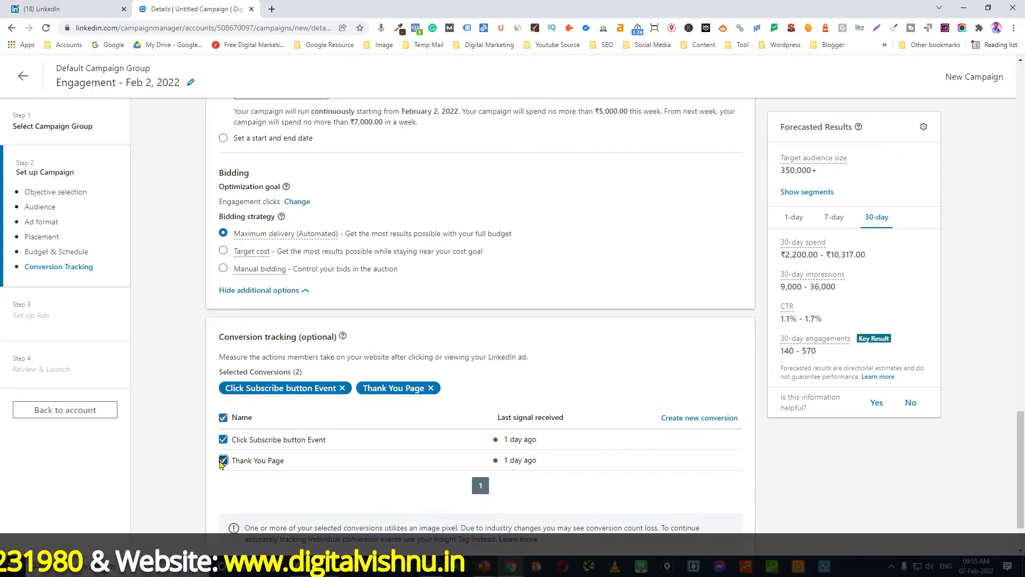
pyautogui.scroll(-2, 332, 436)
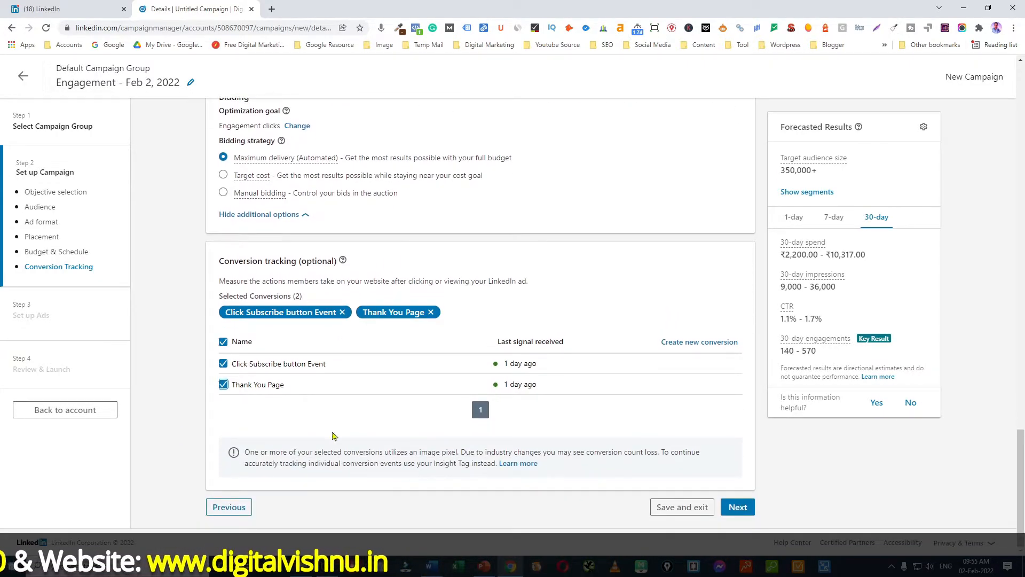
pyautogui.click(738, 507)
pyautogui.click(791, 478)
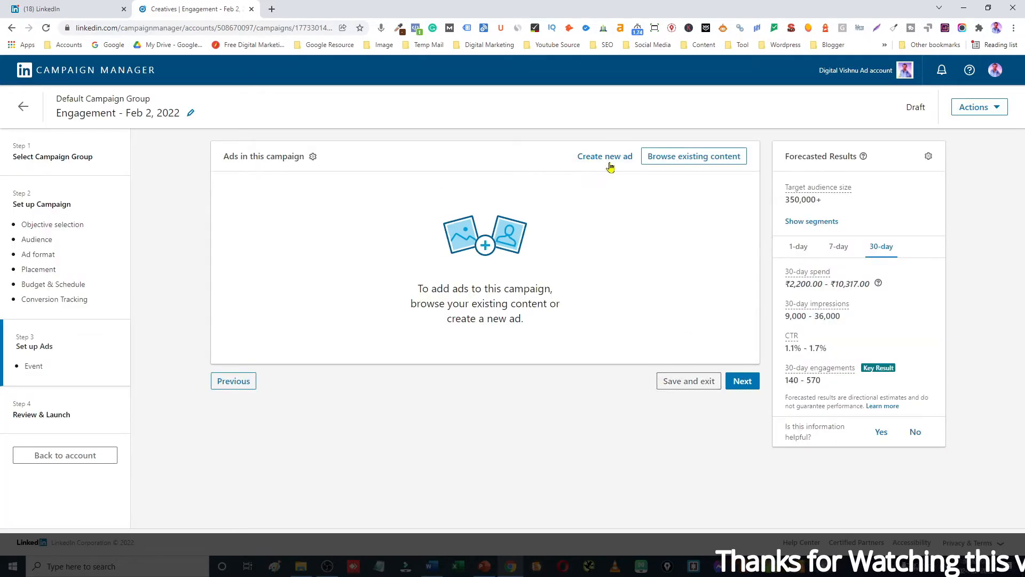
# Create a new event ad named Engagement Event Ad sample.
pyautogui.click(611, 165)
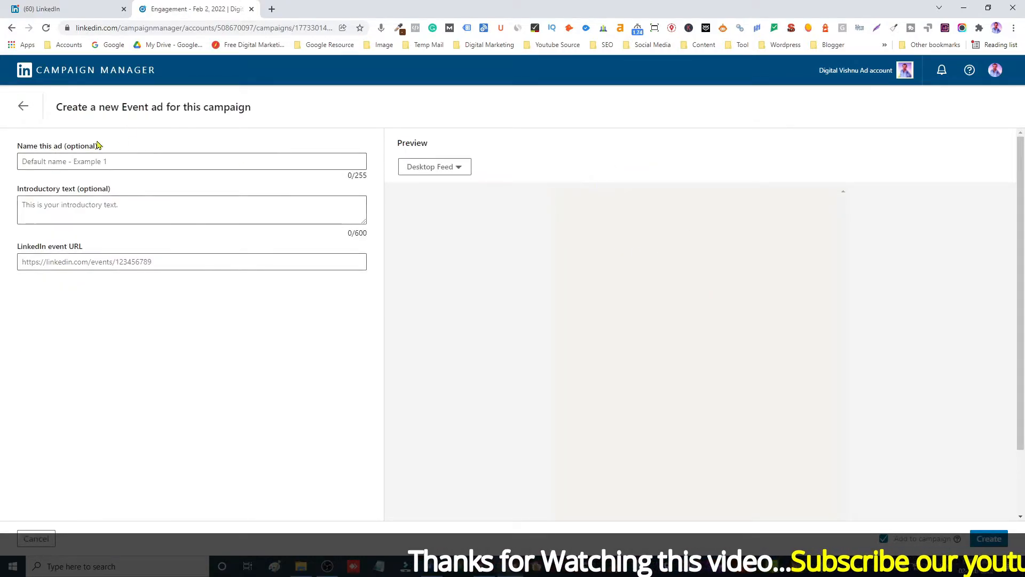
pyautogui.click(98, 163)
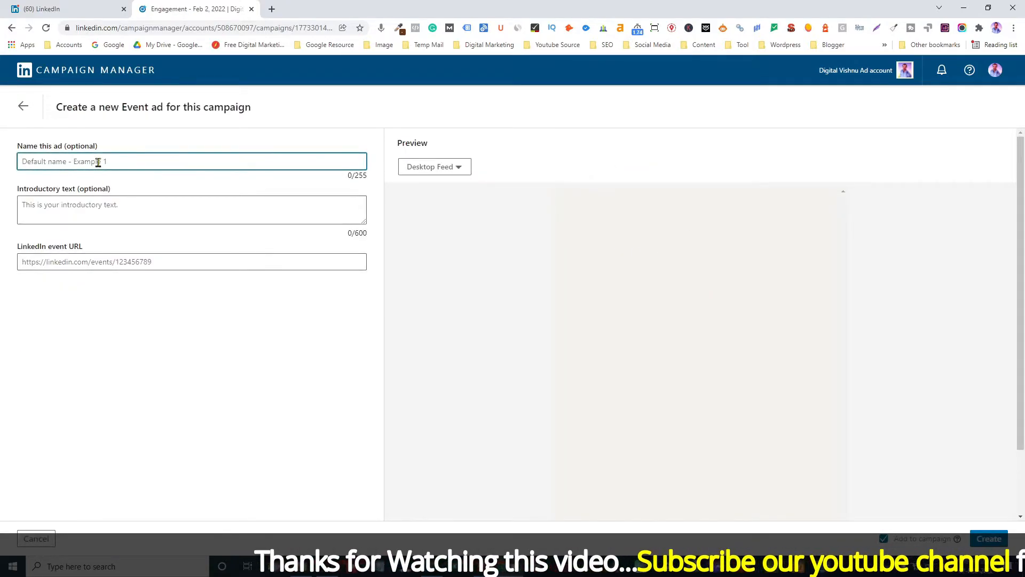
pyautogui.write('Engage')
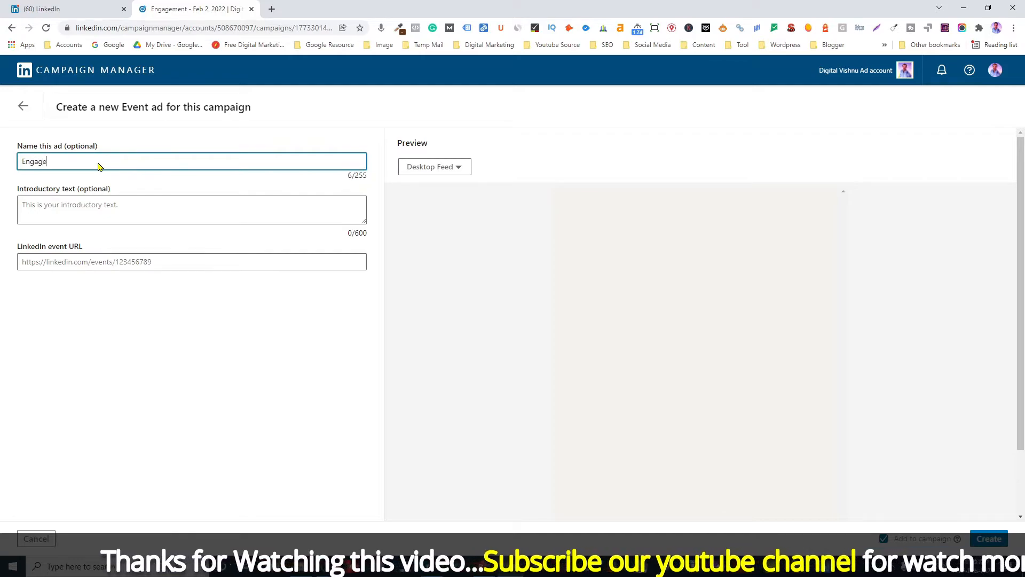
pyautogui.write('ment Even')
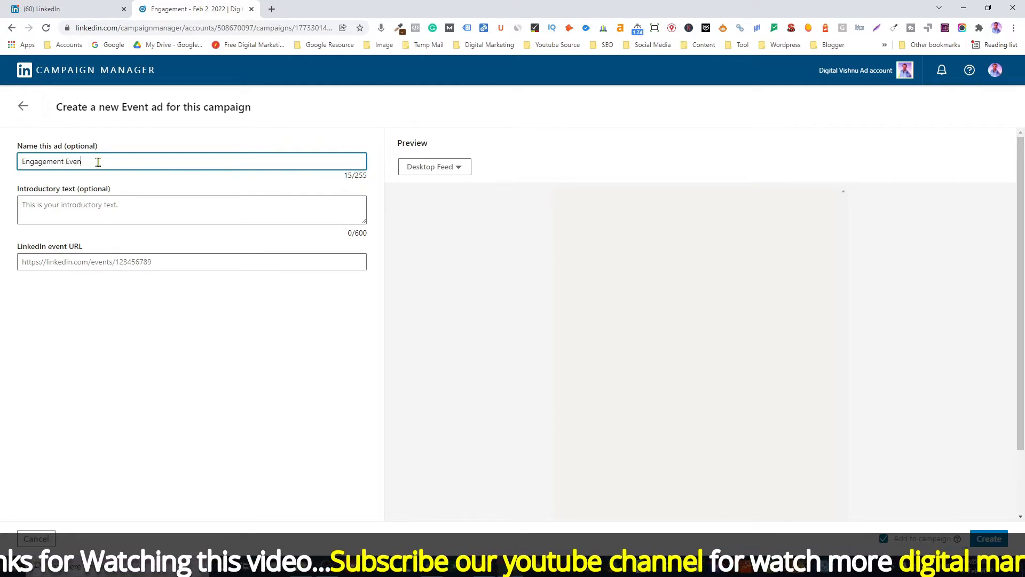
pyautogui.write('t Ad Cample')
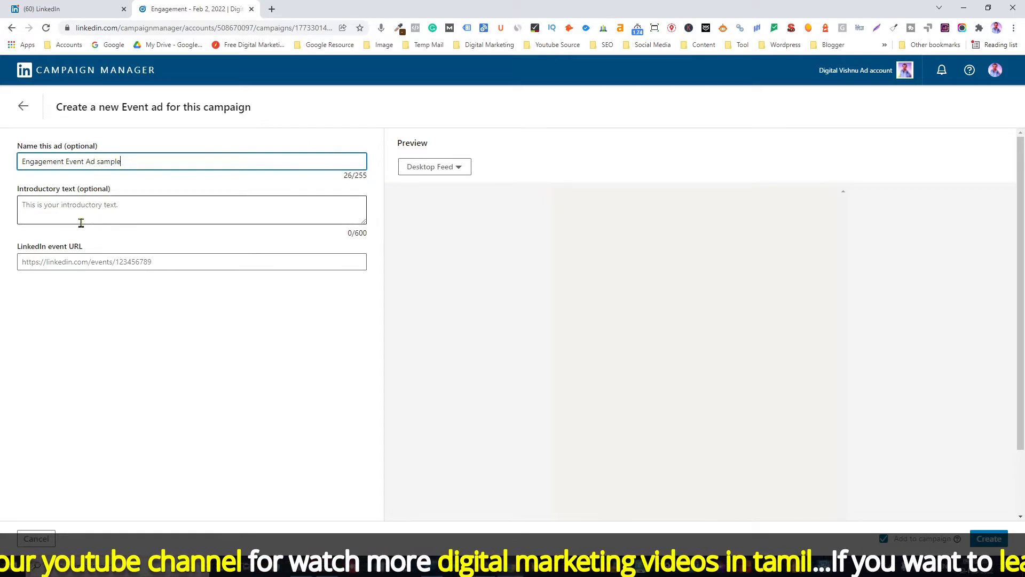
# Copy the primary text paragraphs from the Word document and paste them as the ad's introductory text.
pyautogui.hotkey('alt', 'Tab')
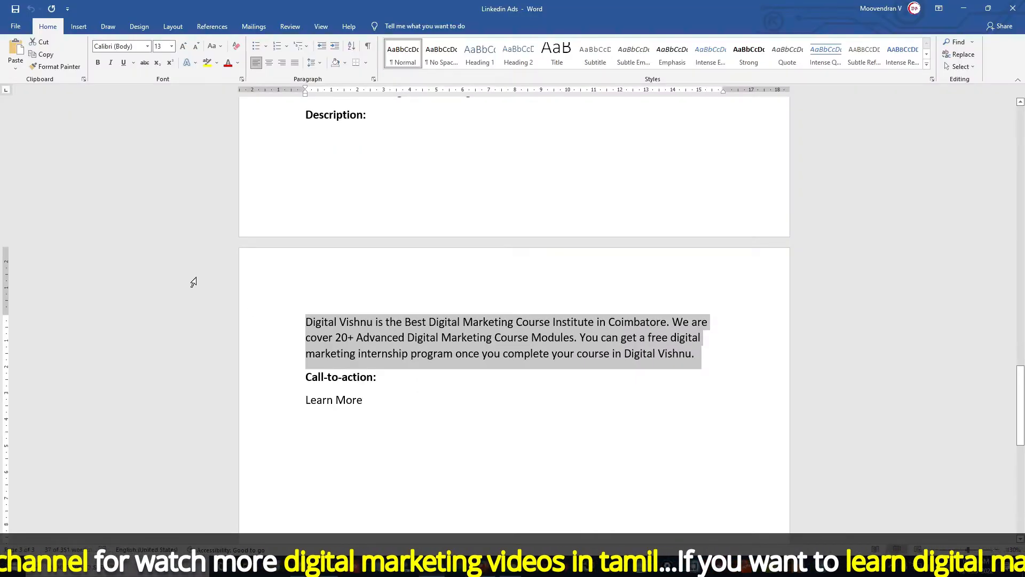
pyautogui.scroll(5, 355, 355)
pyautogui.scroll(3, 357, 355)
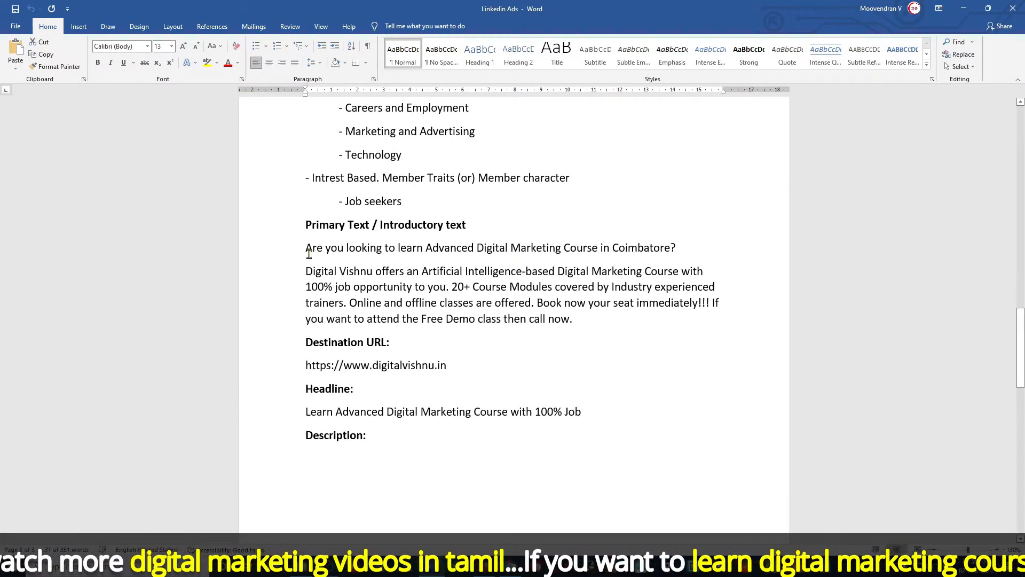
pyautogui.moveTo(307, 248); pyautogui.dragTo(614, 321)
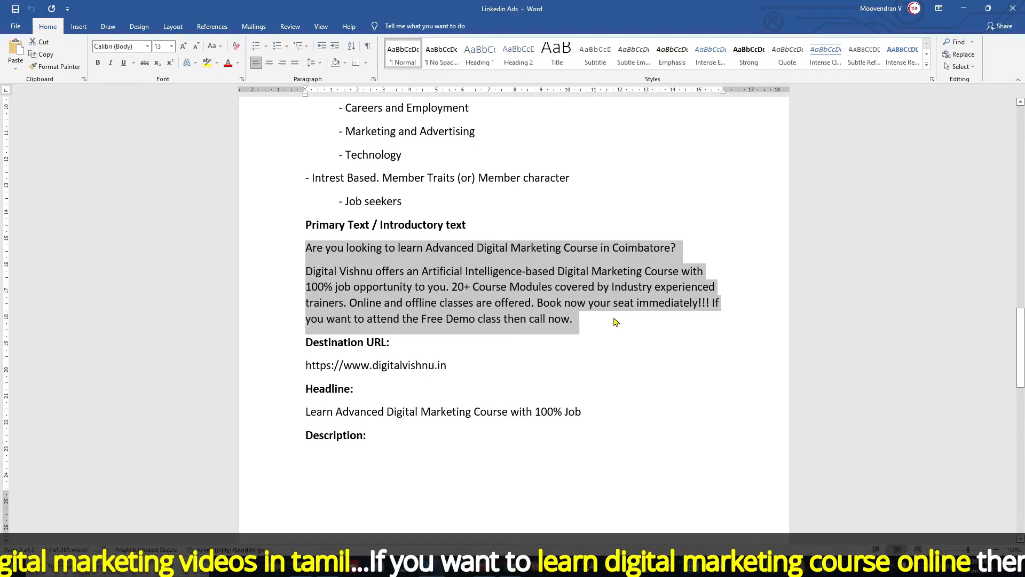
pyautogui.hotkey('alt', 'Tab')
pyautogui.click(104, 211)
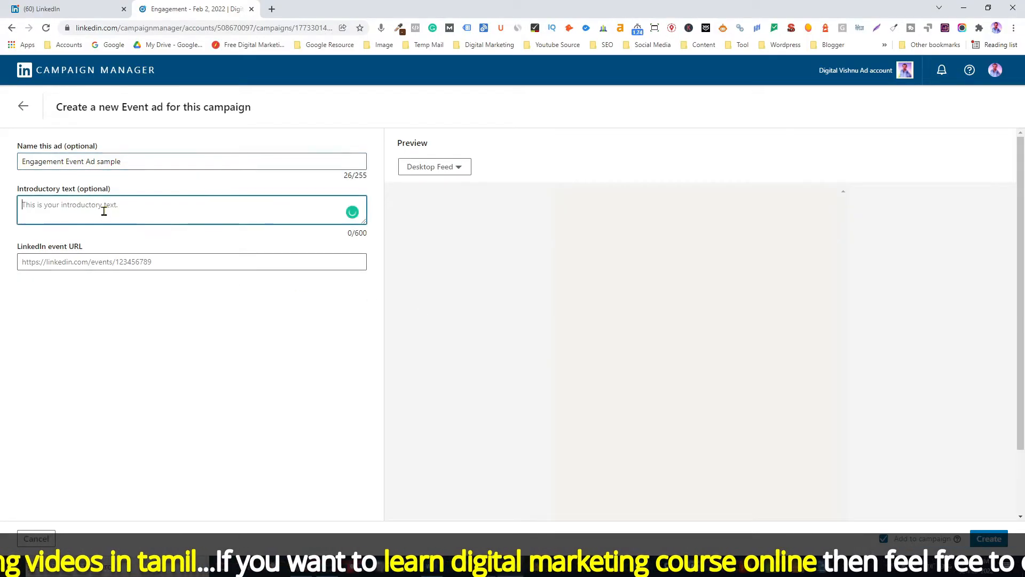
pyautogui.hotkey('ctrl', 'v')
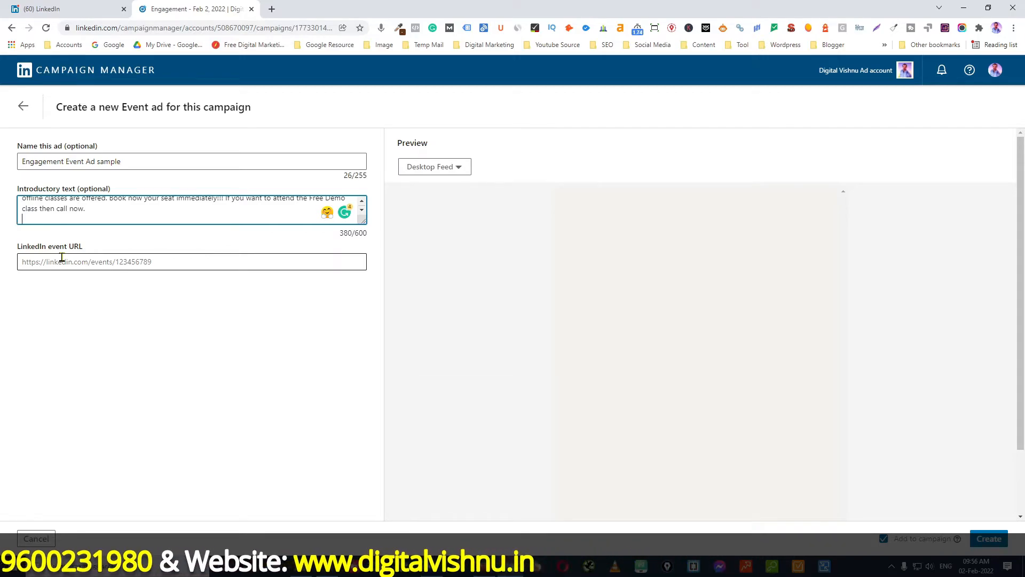
# Copy the LinkedIn event page URL, paste it as the ad's LinkedIn event URL, and create the ad.
pyautogui.click(44, 7)
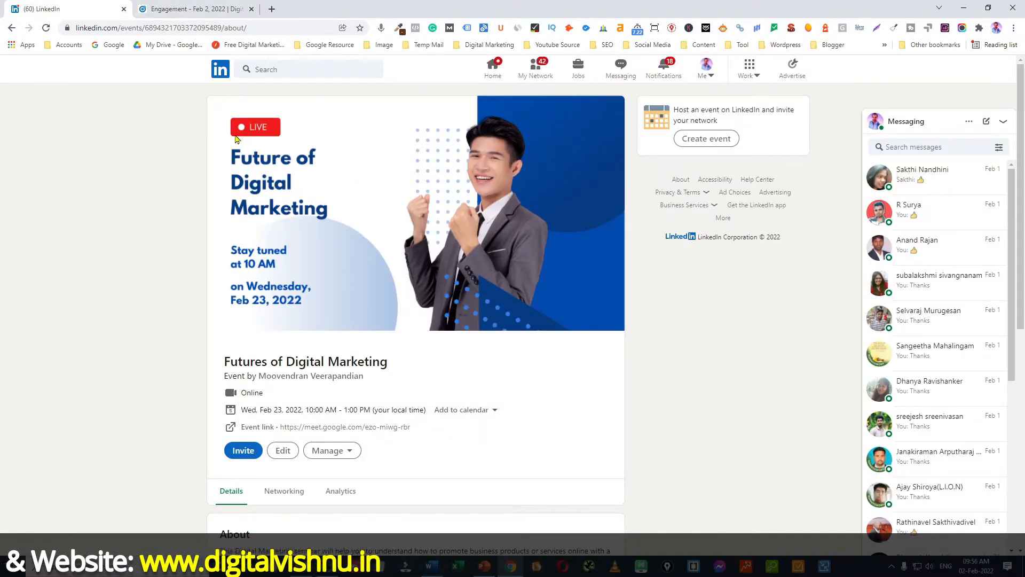
pyautogui.click(256, 28)
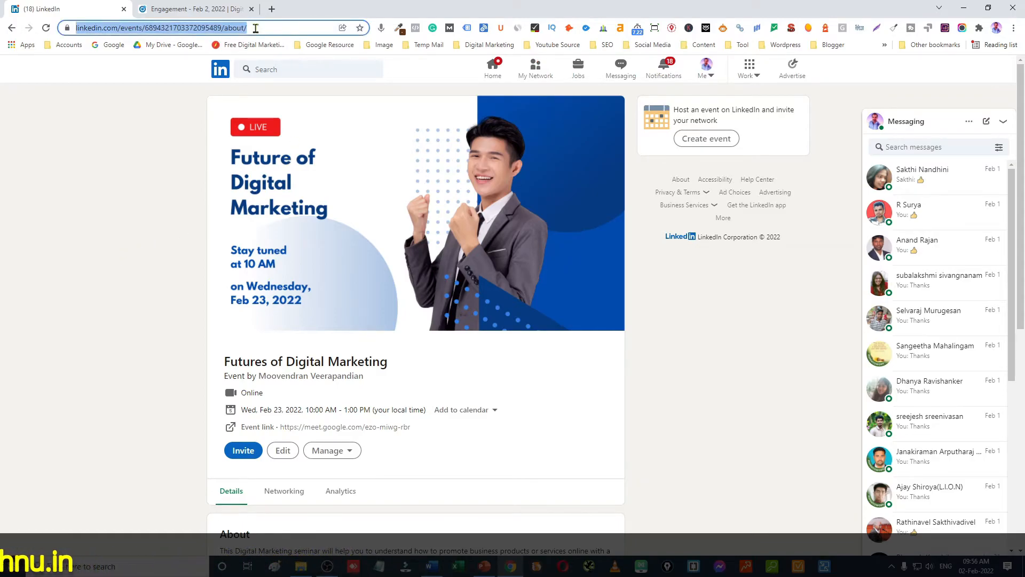
pyautogui.click(171, 8)
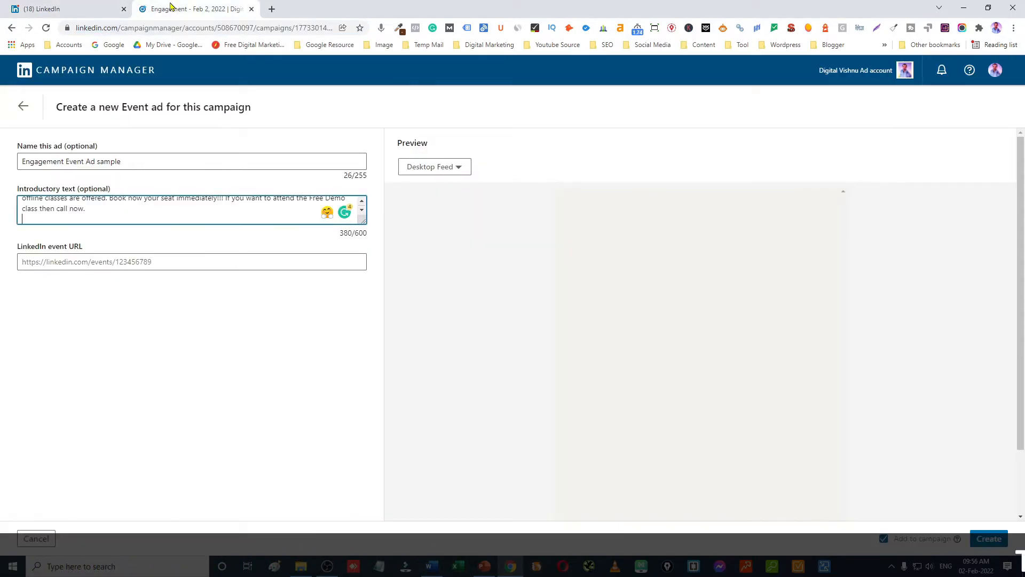
pyautogui.click(134, 262)
pyautogui.hotkey('ctrl', 'v')
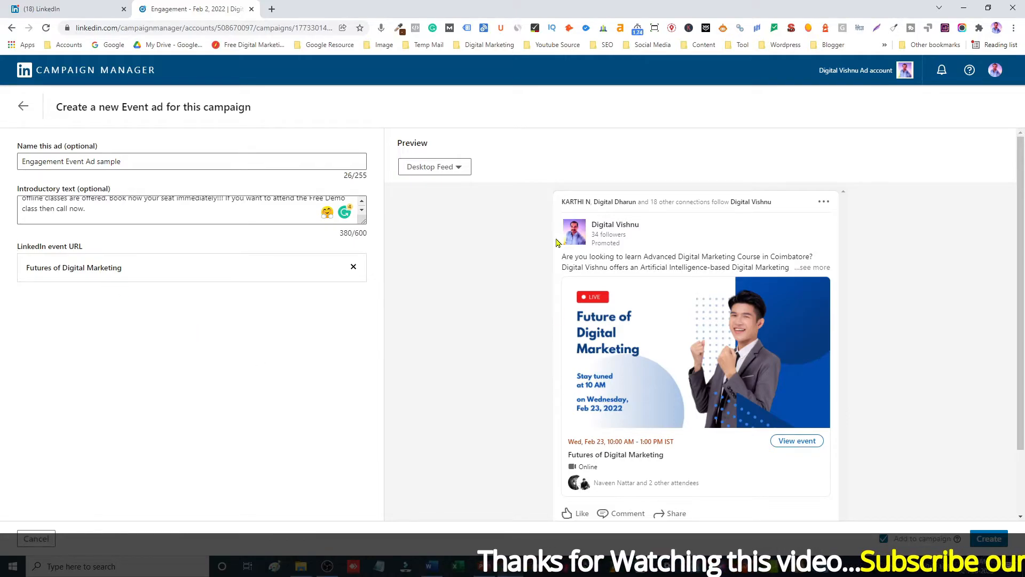
pyautogui.click(999, 540)
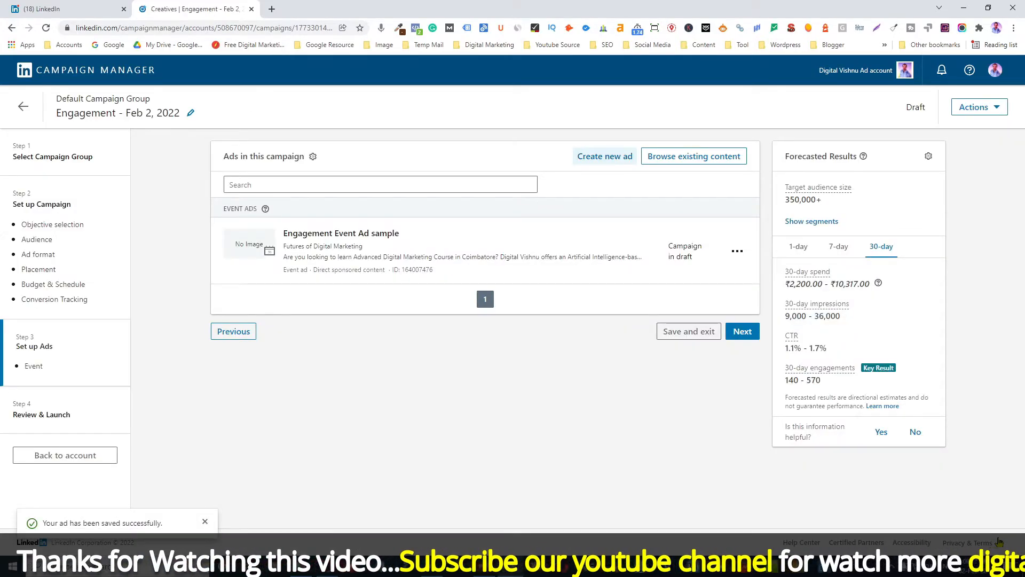
# Preview the Engagement Event Ad sample ad and close the preview.
pyautogui.click(737, 251)
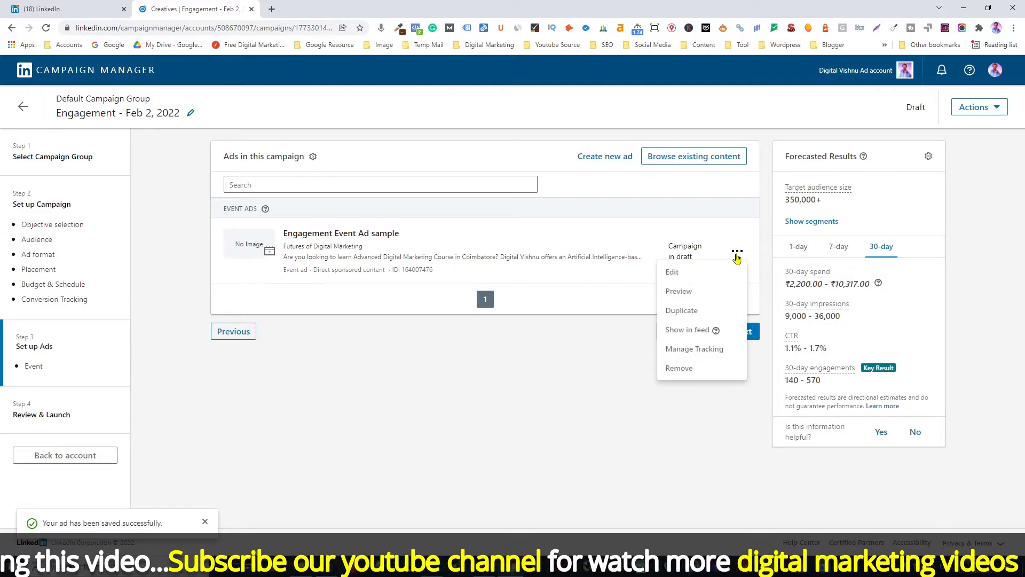
pyautogui.click(688, 293)
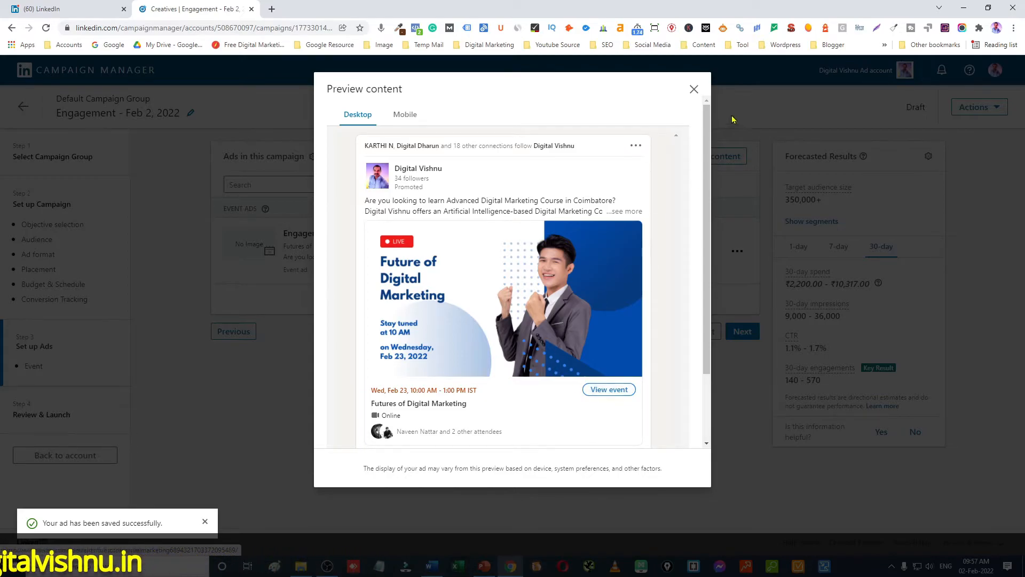
pyautogui.click(693, 90)
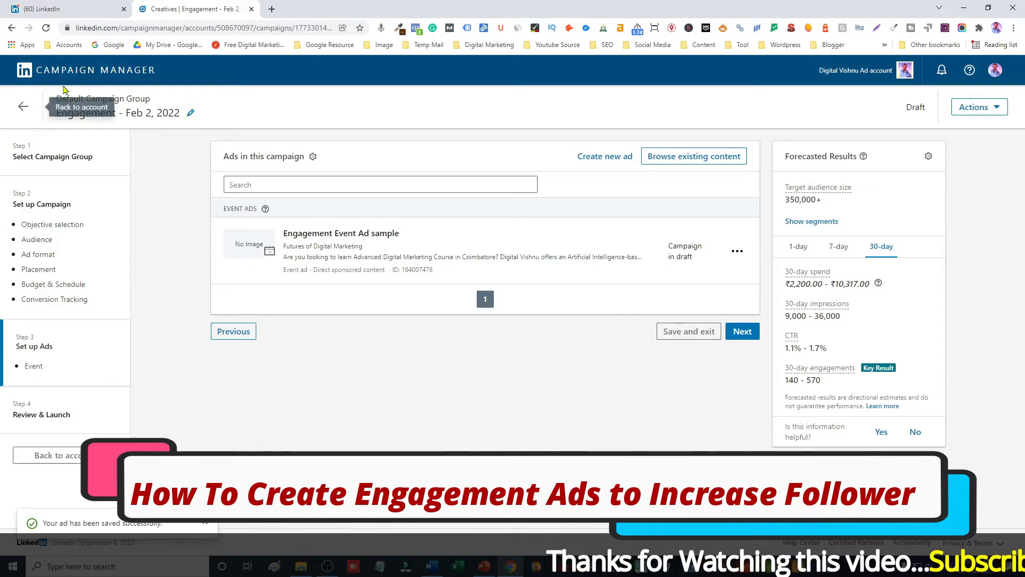
# Return to the accounts list and open the Digital Vishnu Ad account.
pyautogui.click(85, 73)
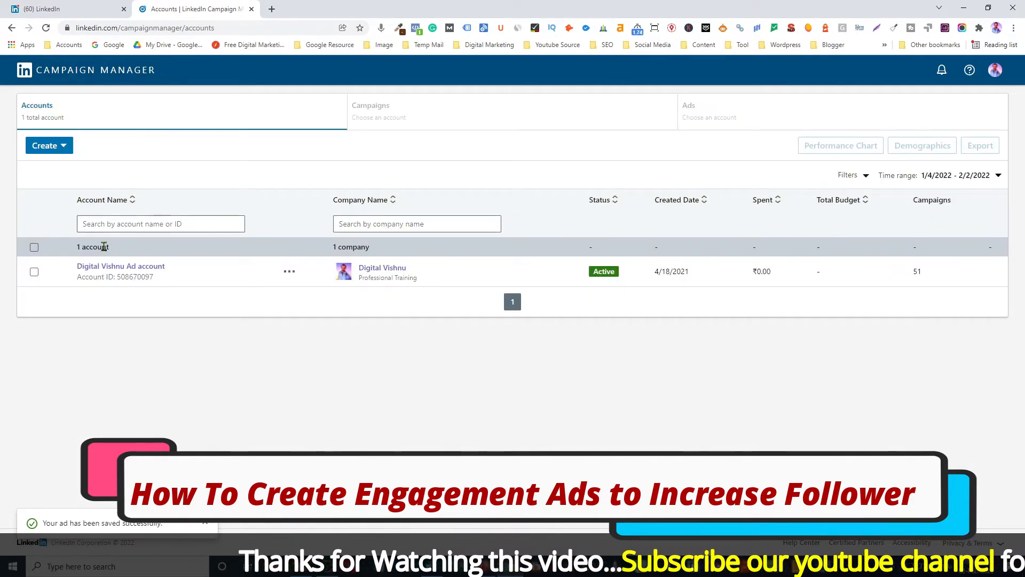
pyautogui.click(141, 267)
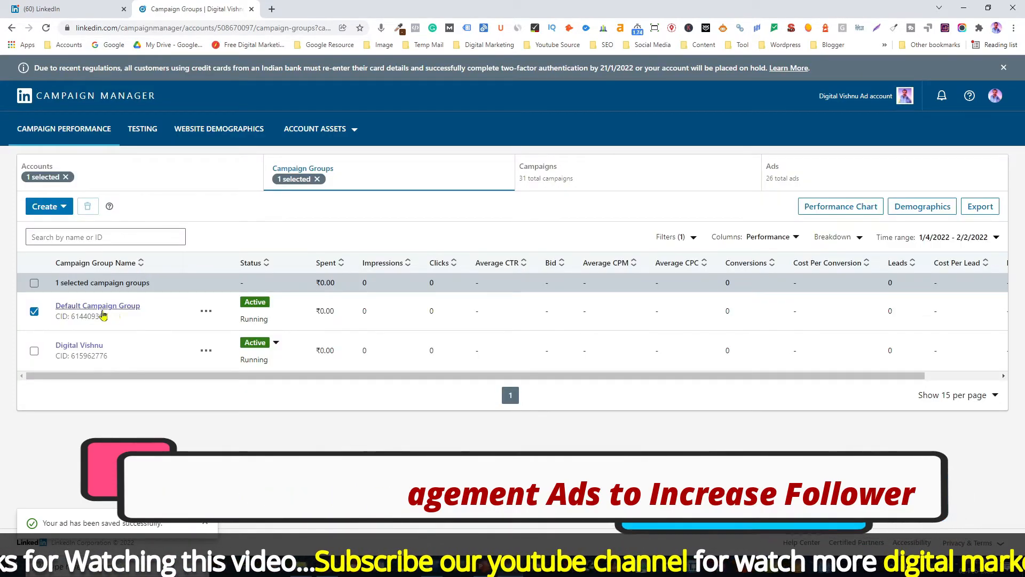
# Start a new campaign in the Default Campaign Group with the Engagement objective.
pyautogui.click(108, 310)
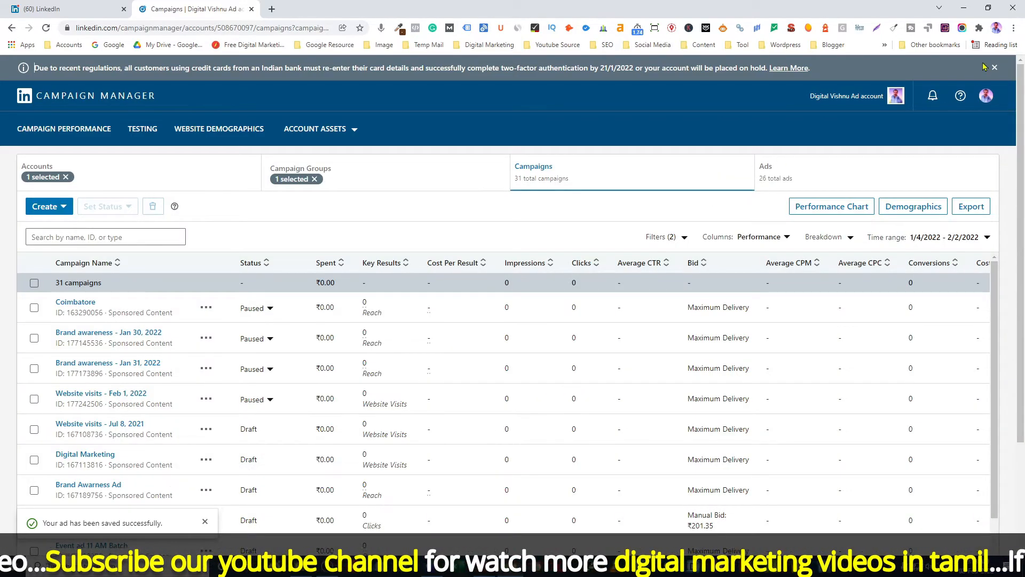
pyautogui.click(994, 68)
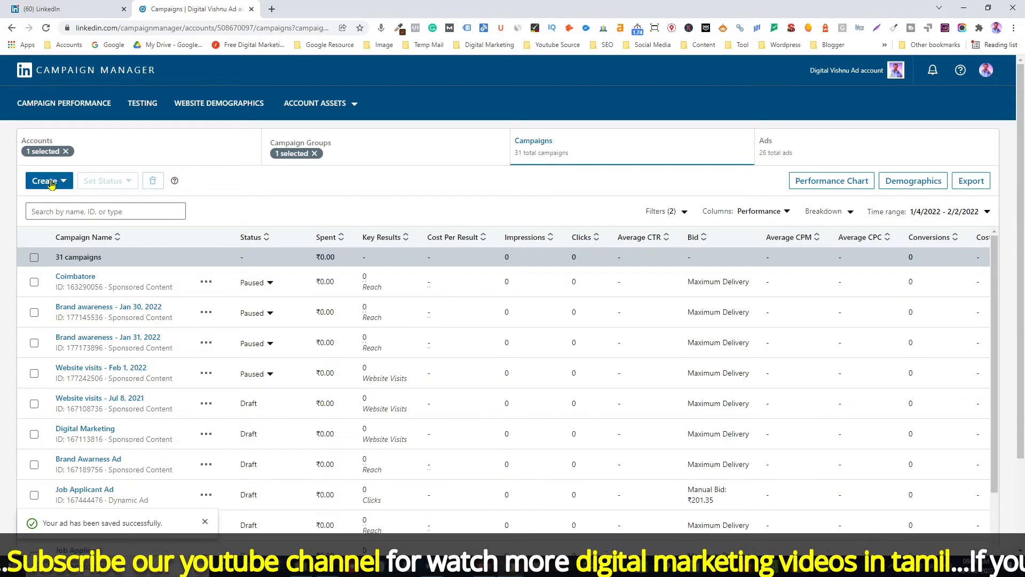
pyautogui.click(63, 183)
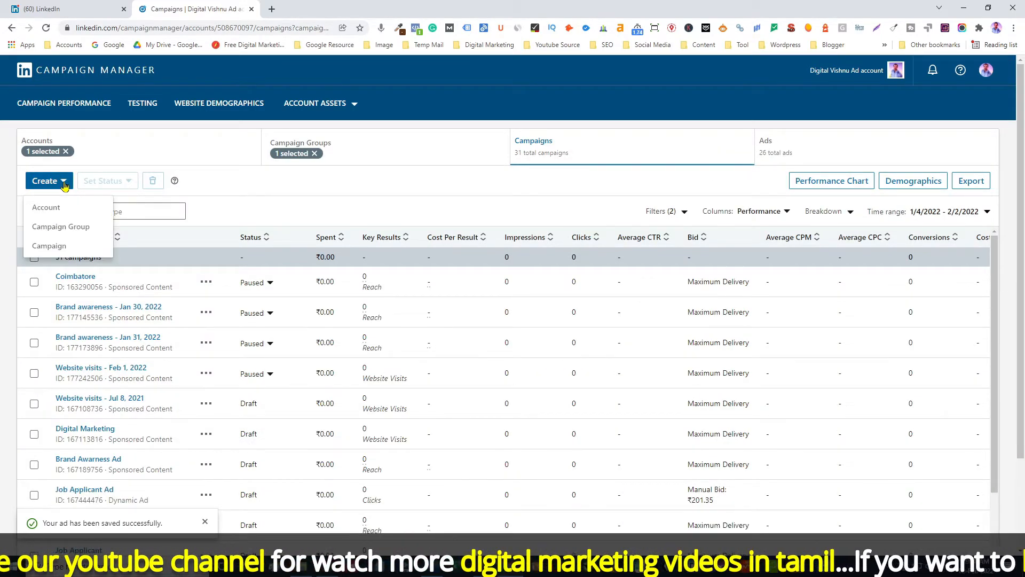
pyautogui.click(52, 248)
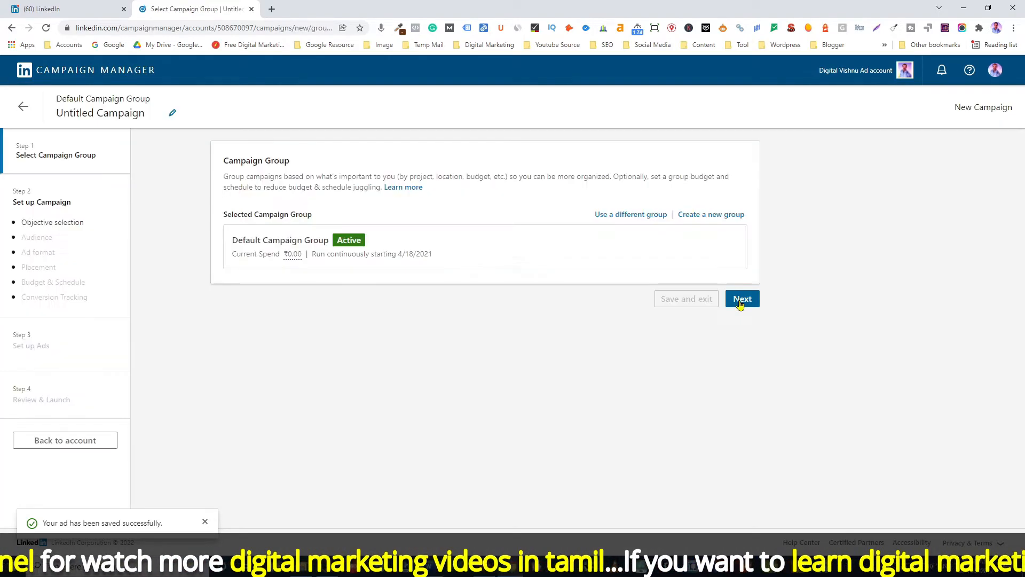
pyautogui.click(741, 298)
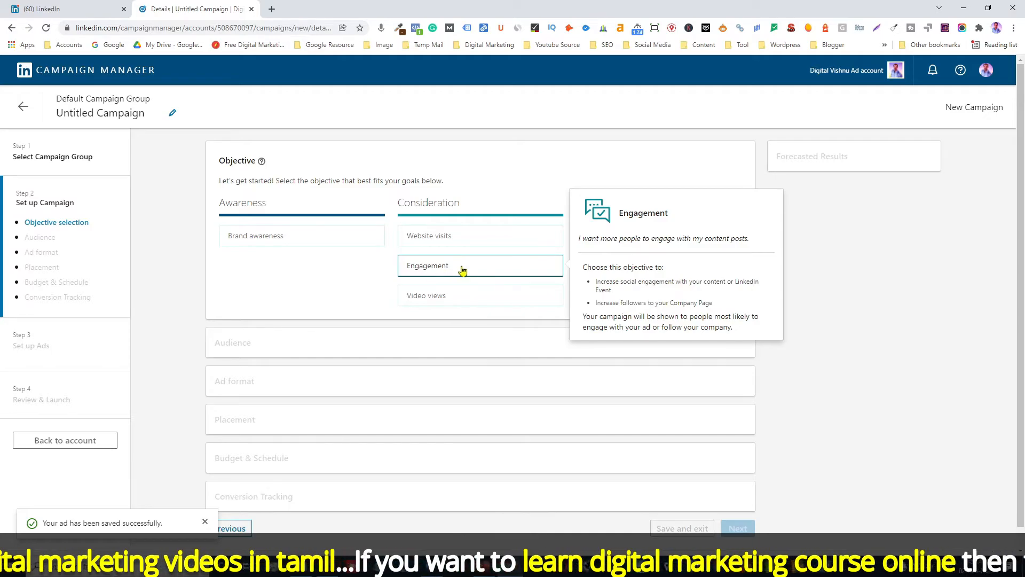
pyautogui.click(476, 267)
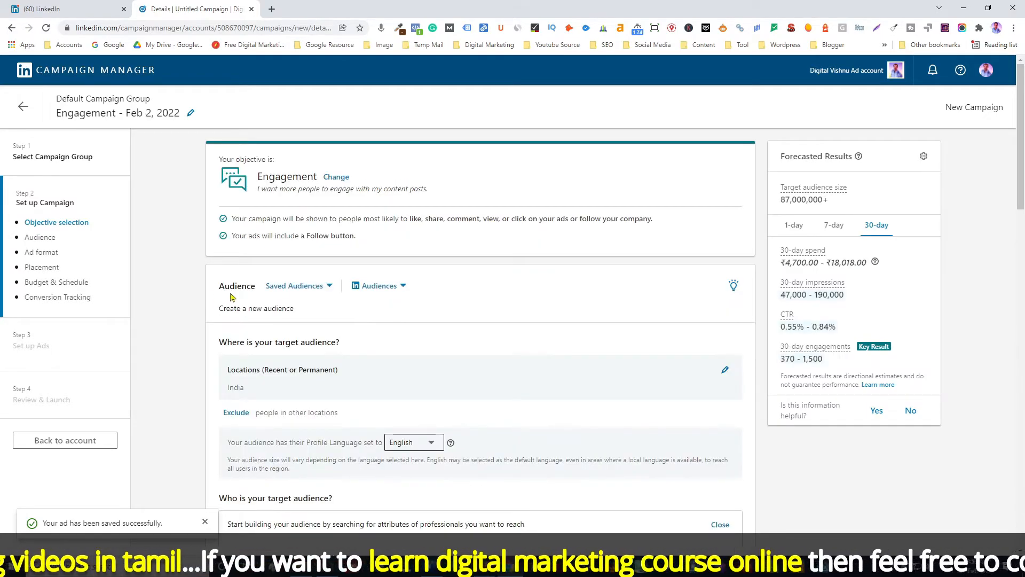
# Apply the saved audience Digital Marketing to the campaign.
pyautogui.click(327, 287)
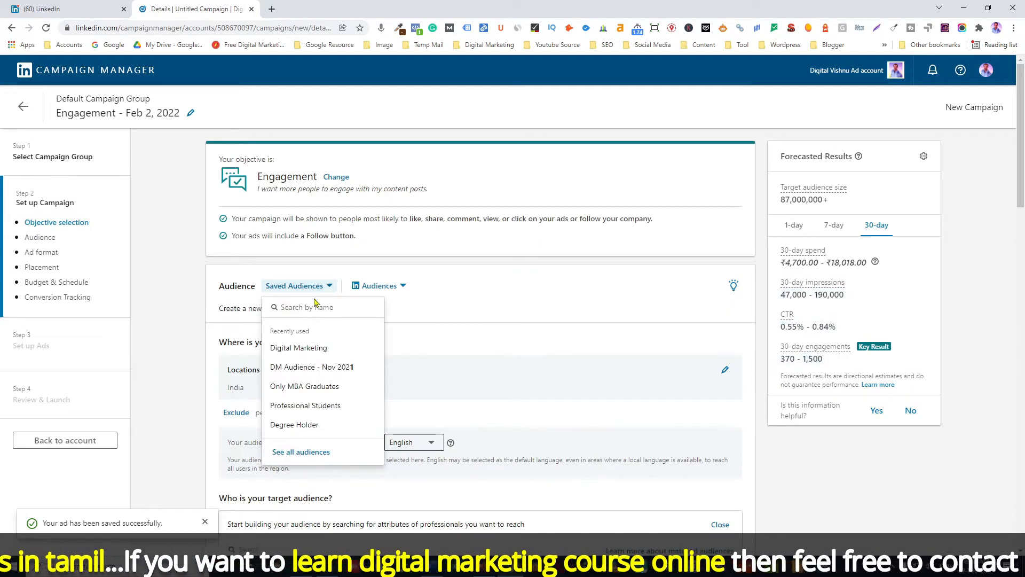
pyautogui.click(301, 350)
pyautogui.click(629, 167)
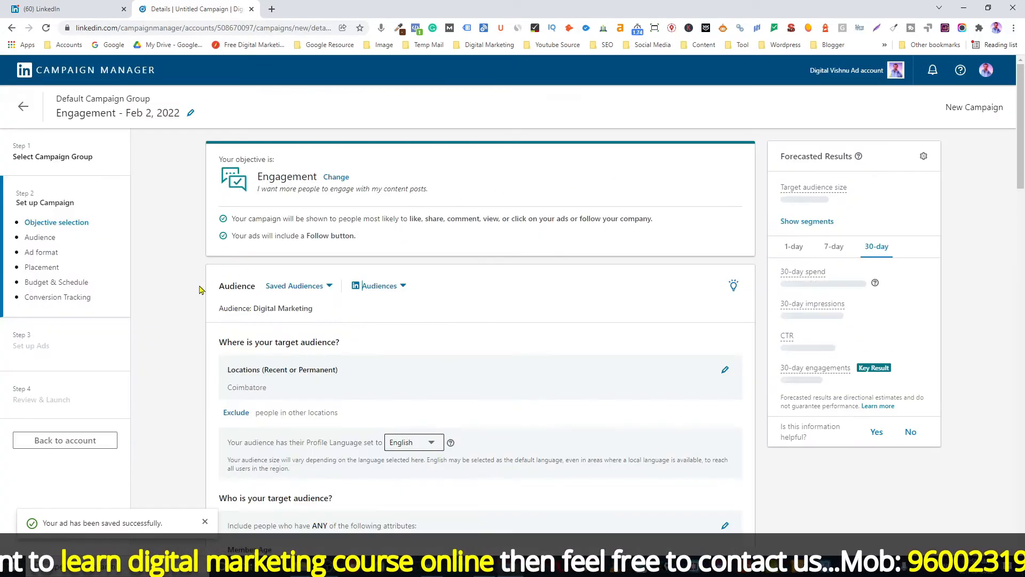
# Choose Follower ad as the campaign's ad format.
pyautogui.scroll(-5, 192, 293)
pyautogui.scroll(-7, 192, 293)
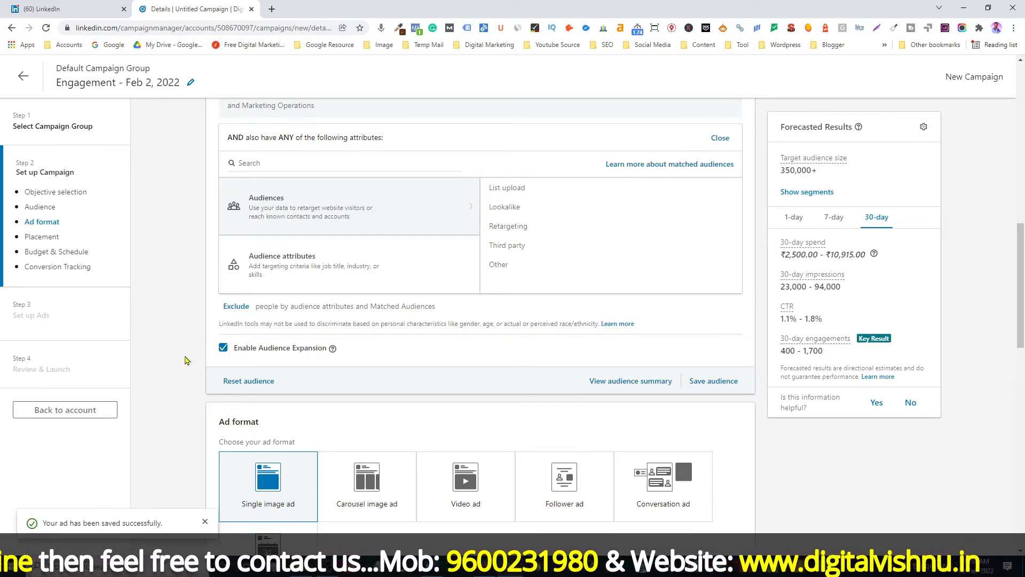
pyautogui.scroll(-4, 184, 360)
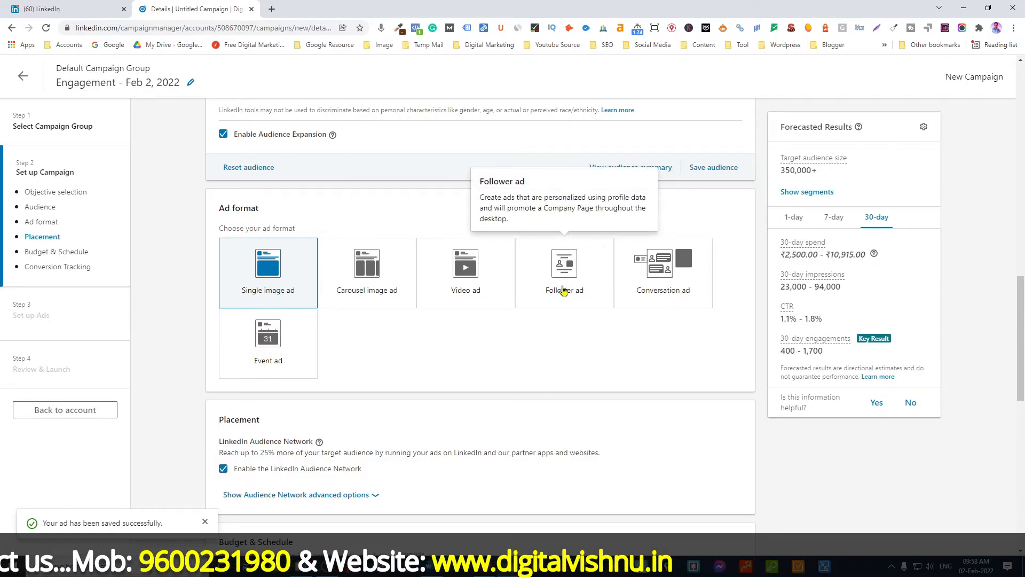
pyautogui.click(564, 287)
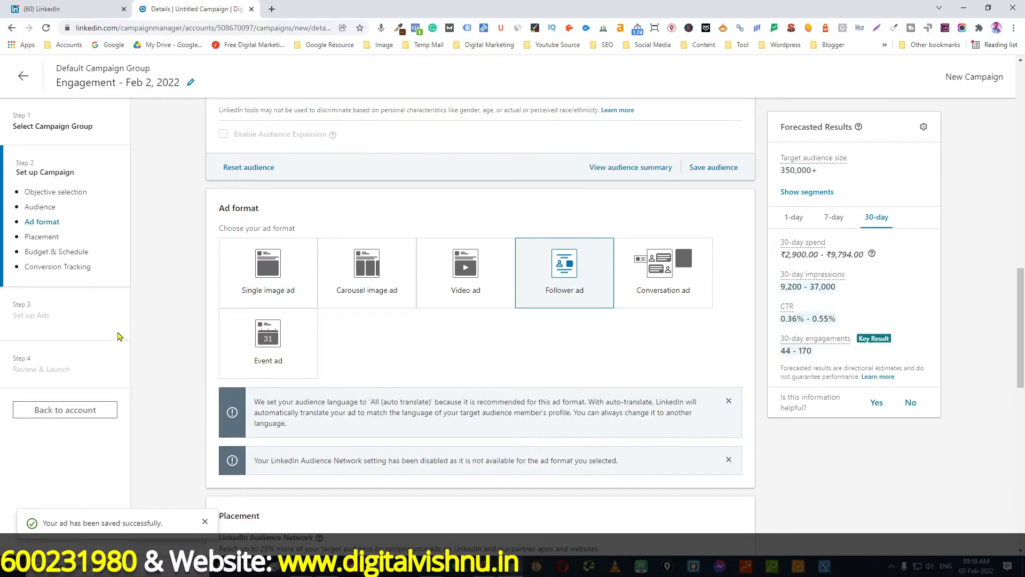
# Set the campaign's daily budget to 1000.
pyautogui.scroll(-5, 168, 347)
pyautogui.scroll(-3, 168, 347)
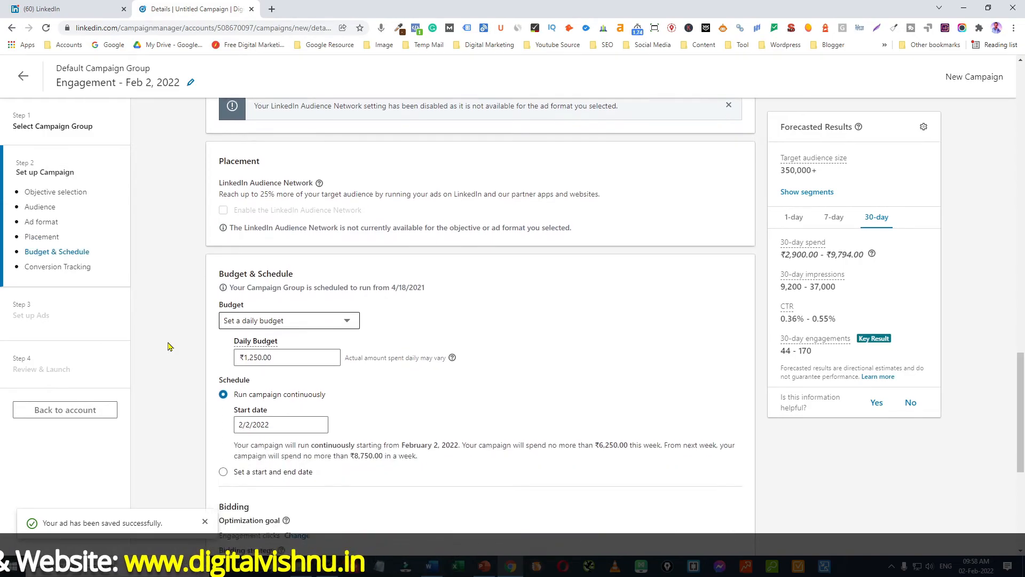
pyautogui.scroll(2, 210, 264)
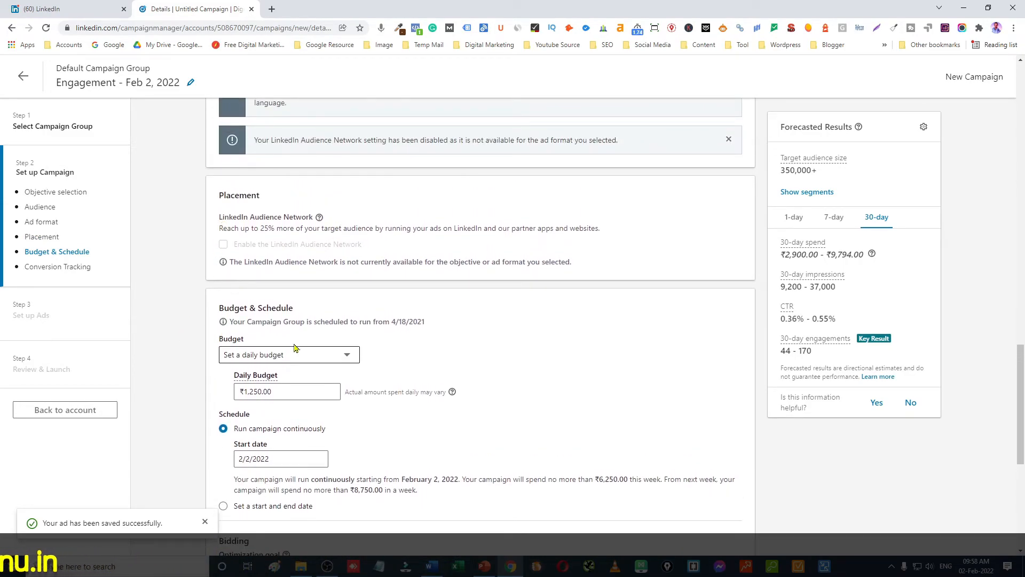
pyautogui.scroll(-3, 180, 377)
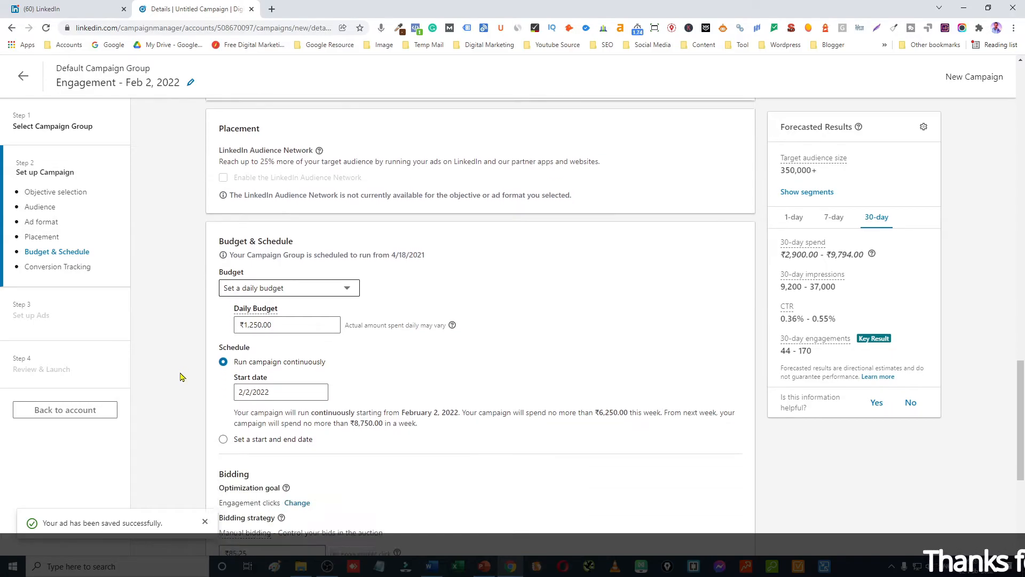
pyautogui.moveTo(304, 231); pyautogui.dragTo(225, 245)
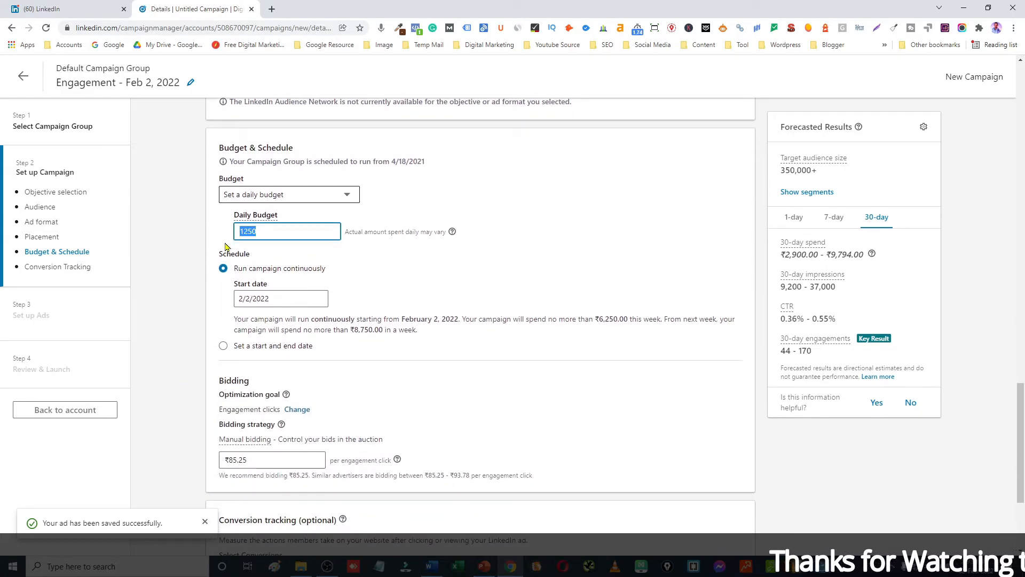
pyautogui.write('1000')
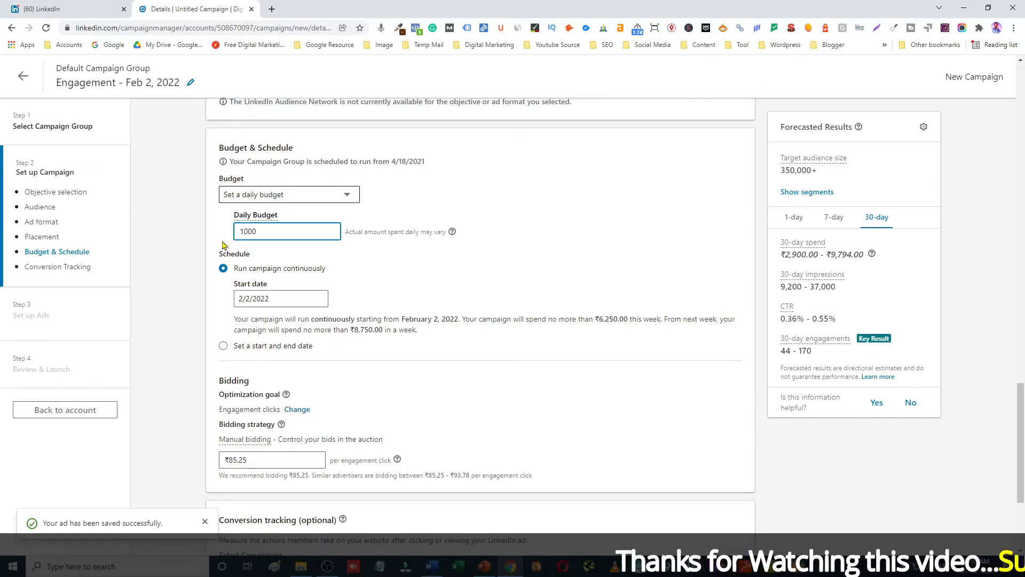
pyautogui.click(193, 263)
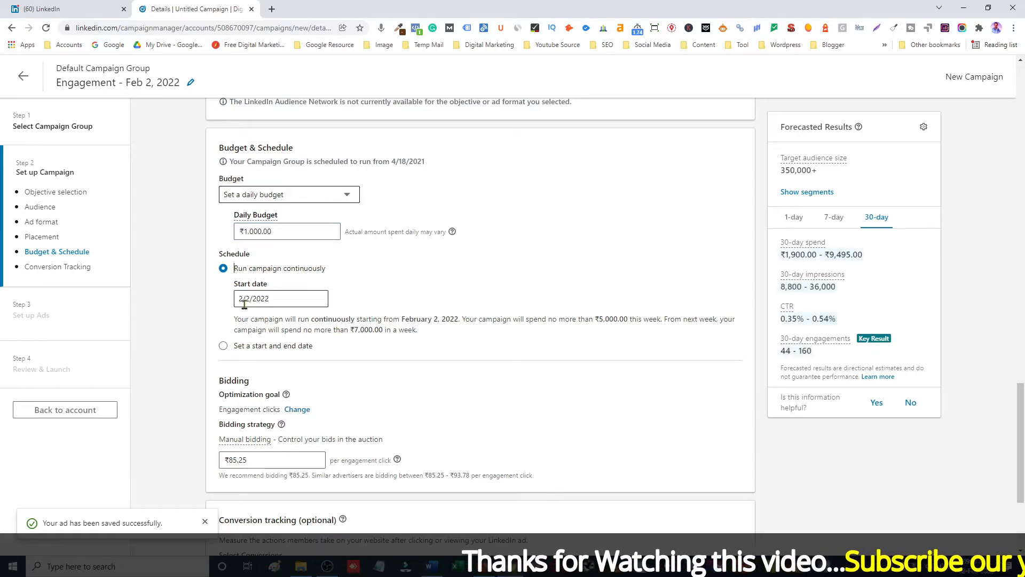
# Review the optimization goal options and the recommended manual bid per engagement click.
pyautogui.scroll(-3, 212, 353)
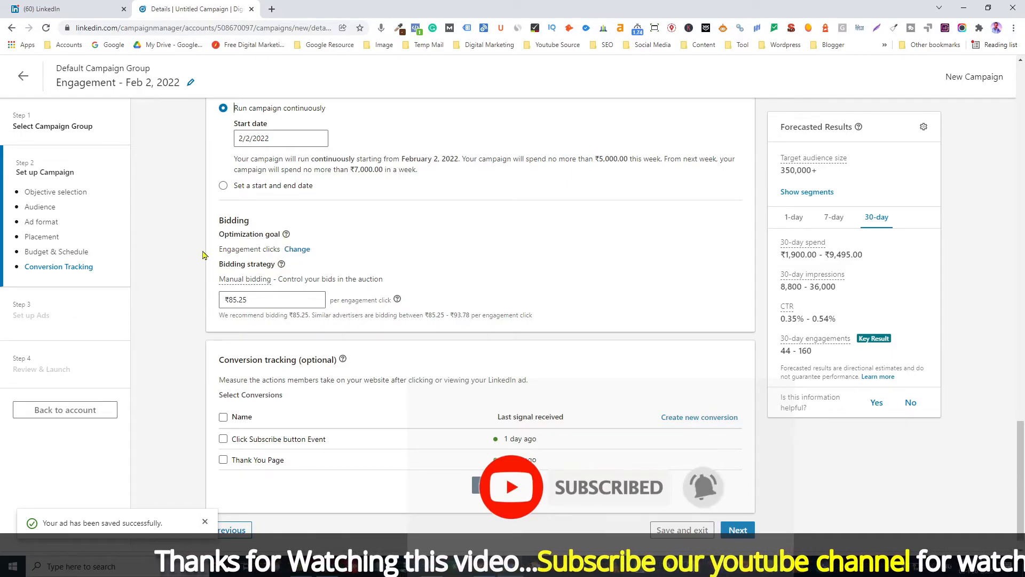
pyautogui.click(299, 249)
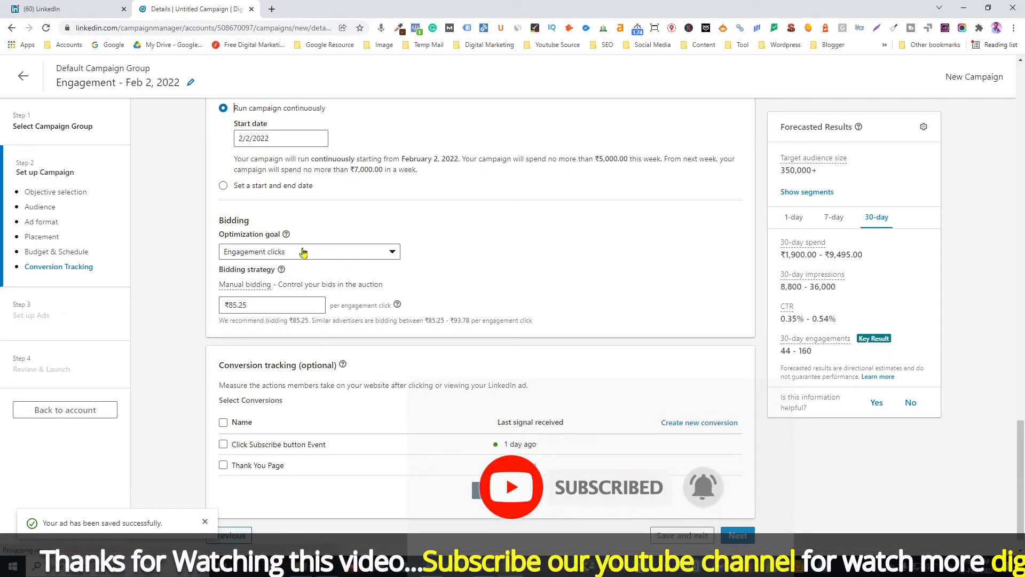
pyautogui.click(334, 258)
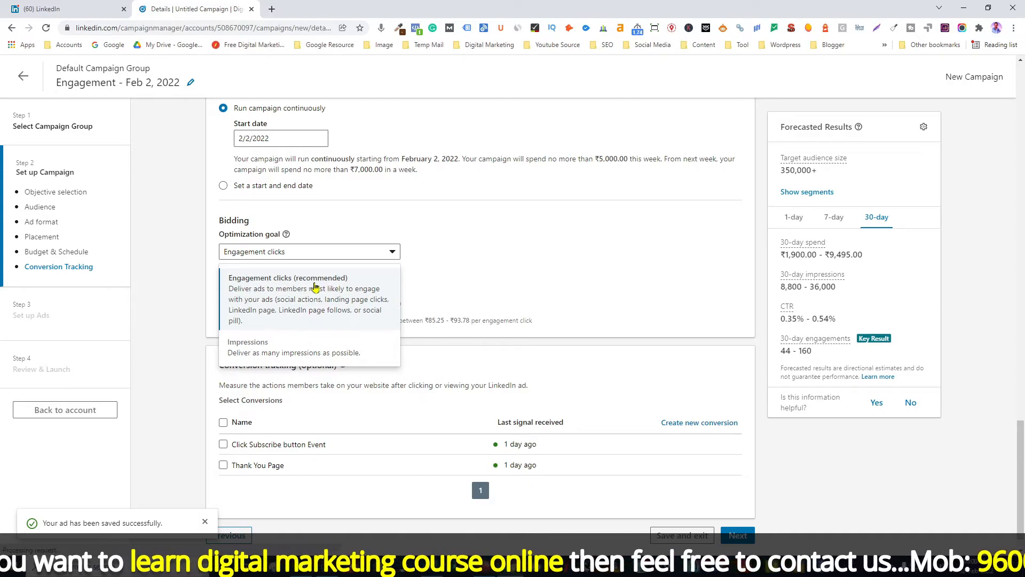
pyautogui.click(267, 295)
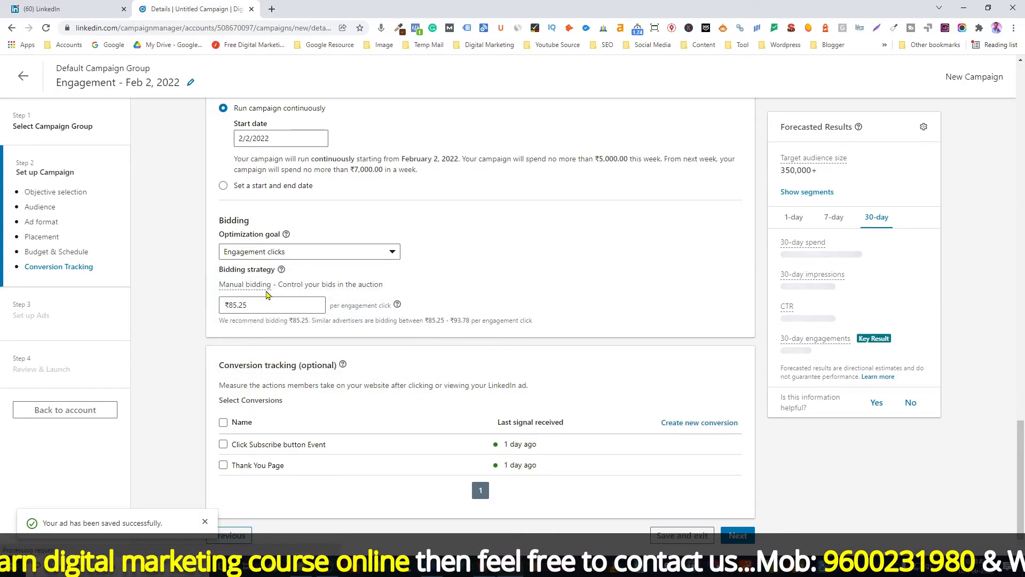
pyautogui.moveTo(265, 292)
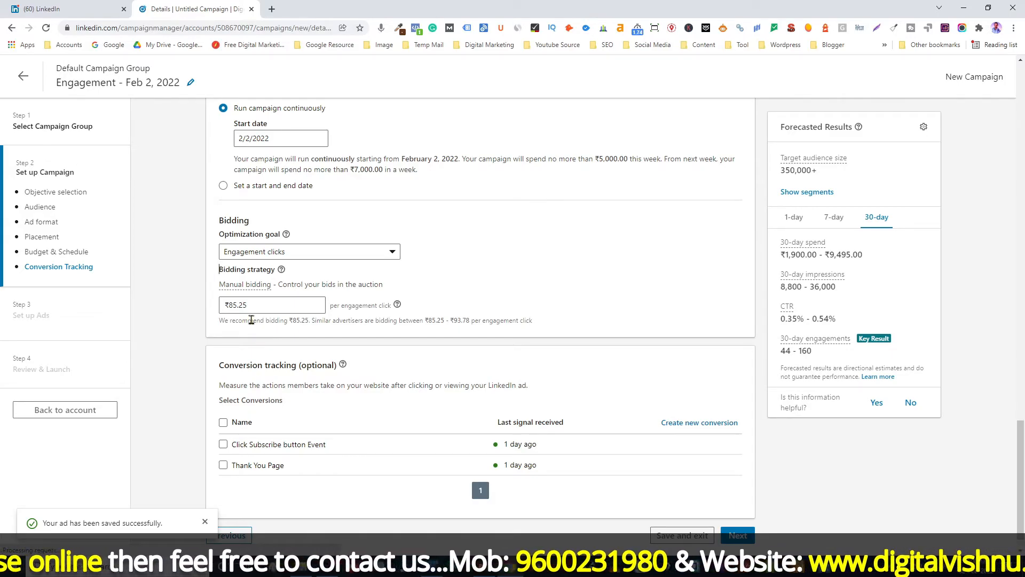
pyautogui.click(250, 309)
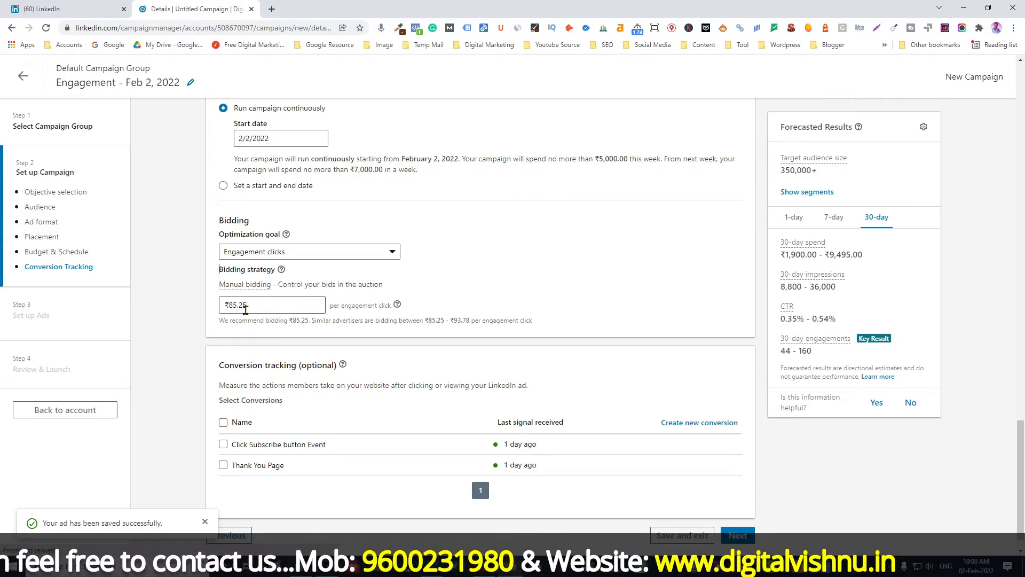
pyautogui.moveTo(426, 320); pyautogui.dragTo(467, 320)
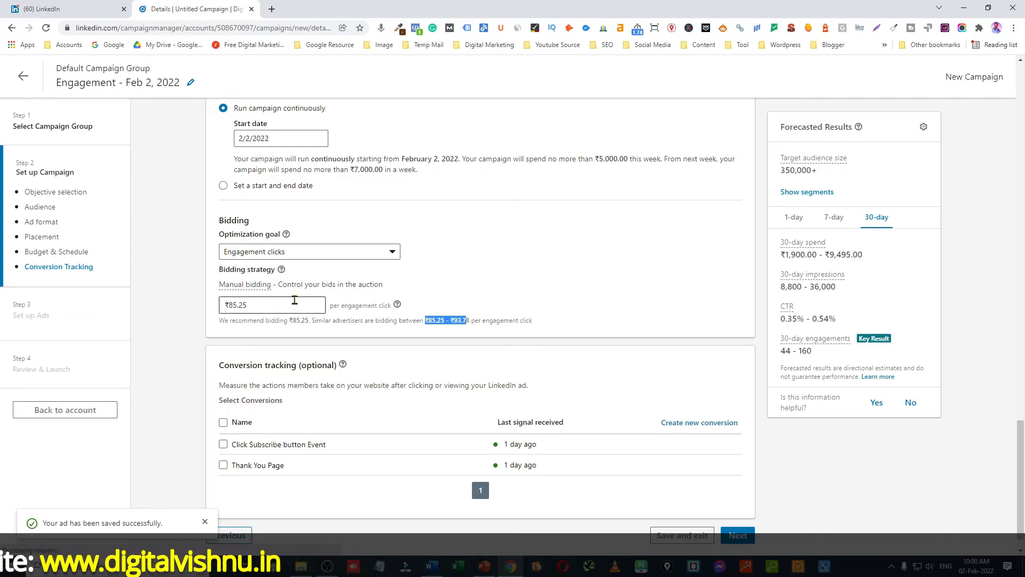
pyautogui.click(262, 305)
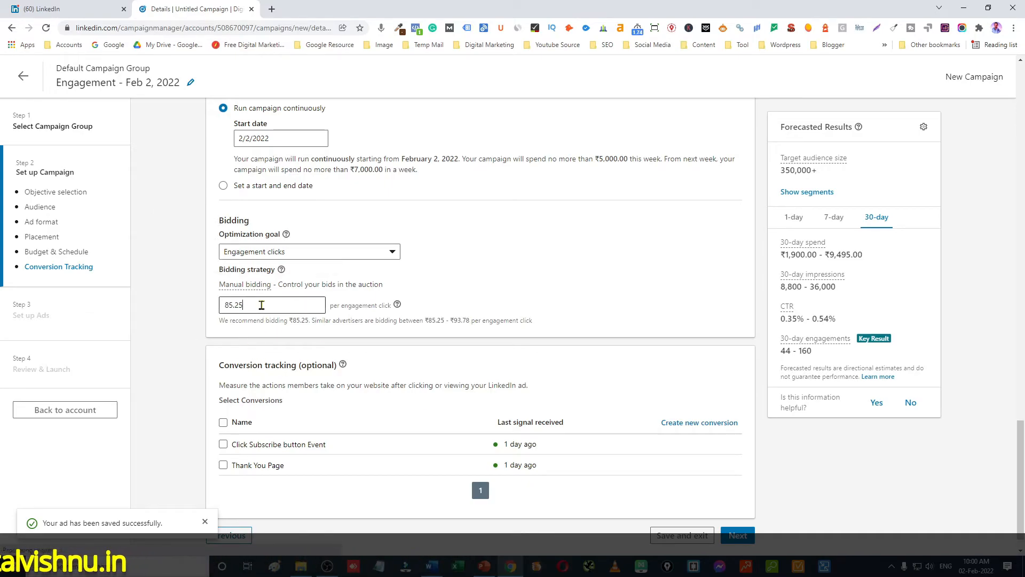
pyautogui.moveTo(262, 305); pyautogui.dragTo(203, 309)
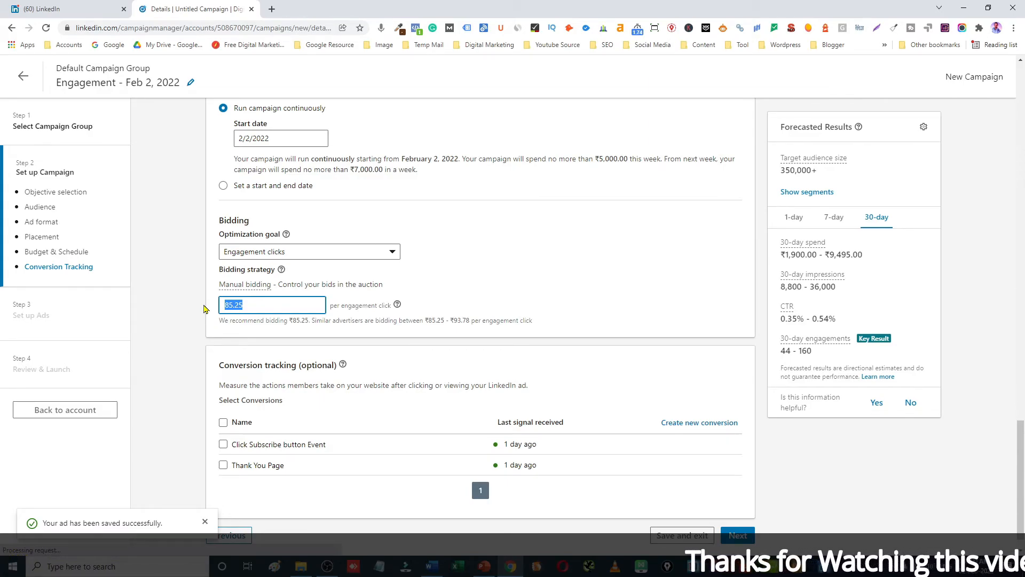
pyautogui.click(533, 283)
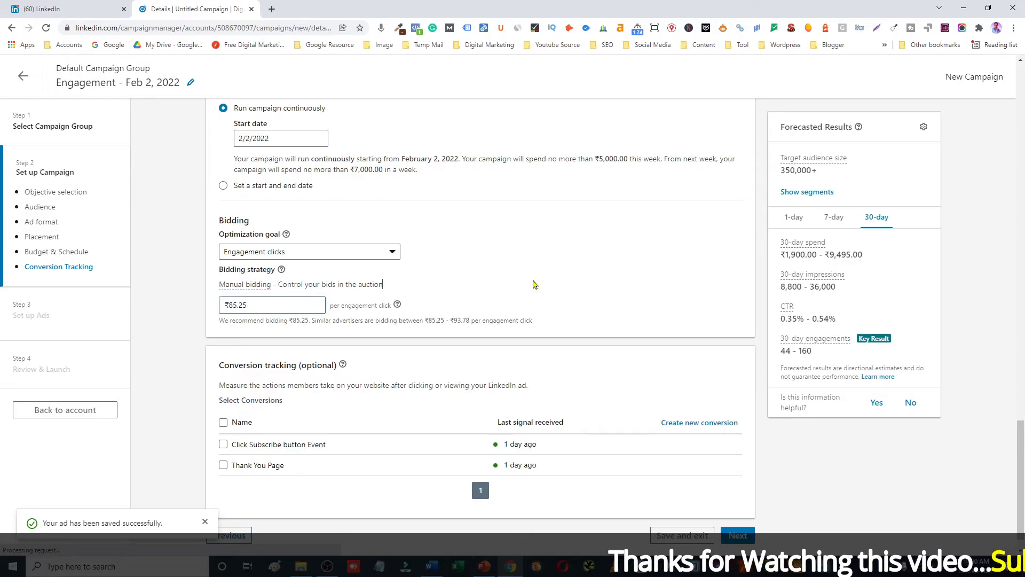
# Select the Click Subscribe button Event and Thank You Page conversions, continue, and start creating a new ad.
pyautogui.click(223, 444)
pyautogui.click(224, 488)
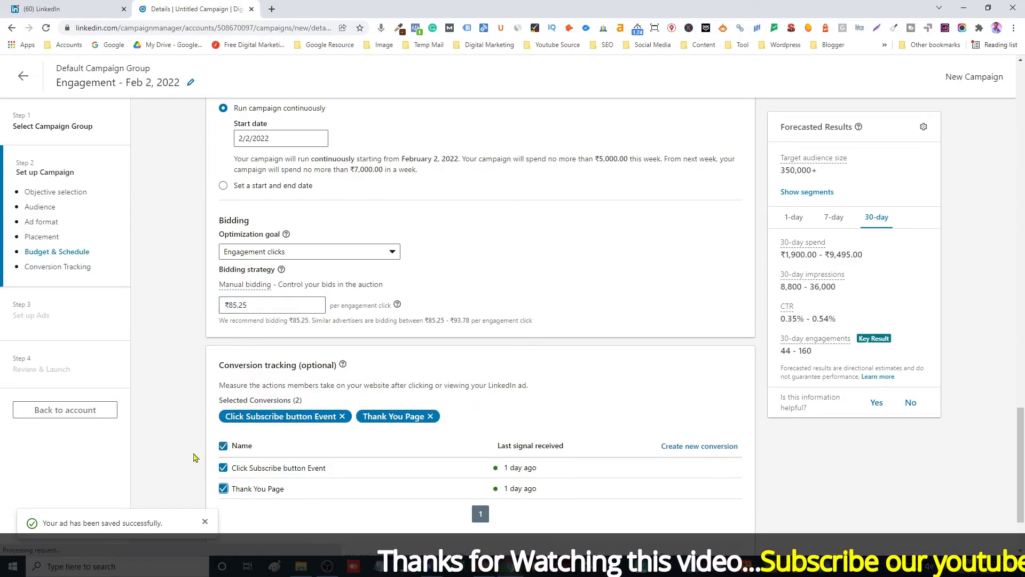
pyautogui.scroll(-2, 194, 457)
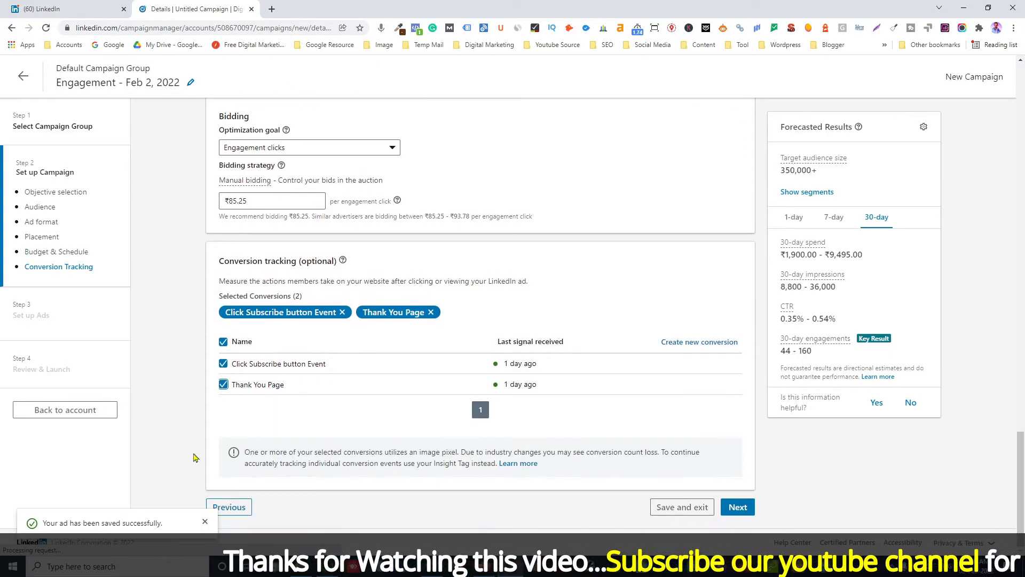
pyautogui.click(739, 510)
pyautogui.click(800, 479)
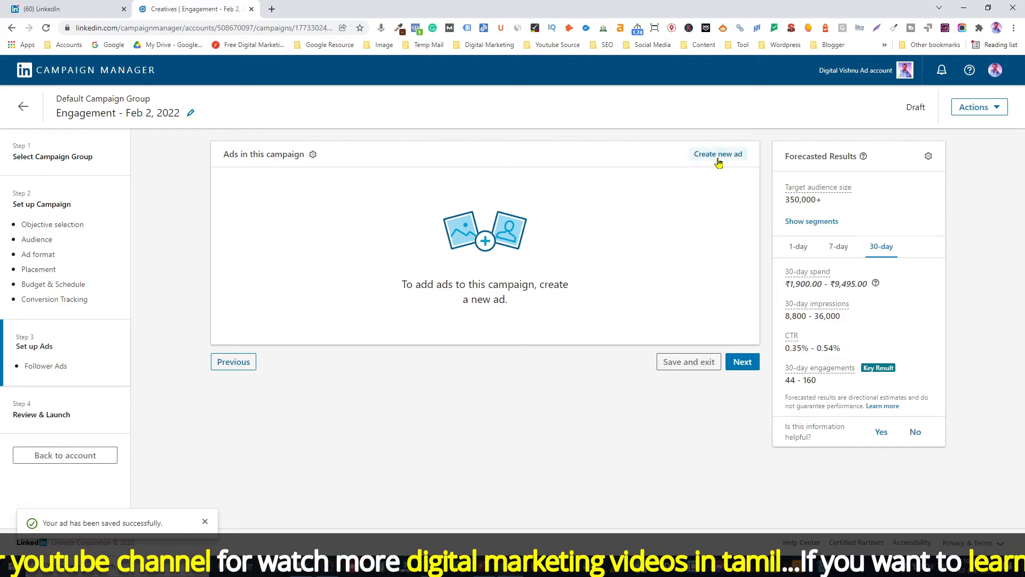
pyautogui.click(721, 161)
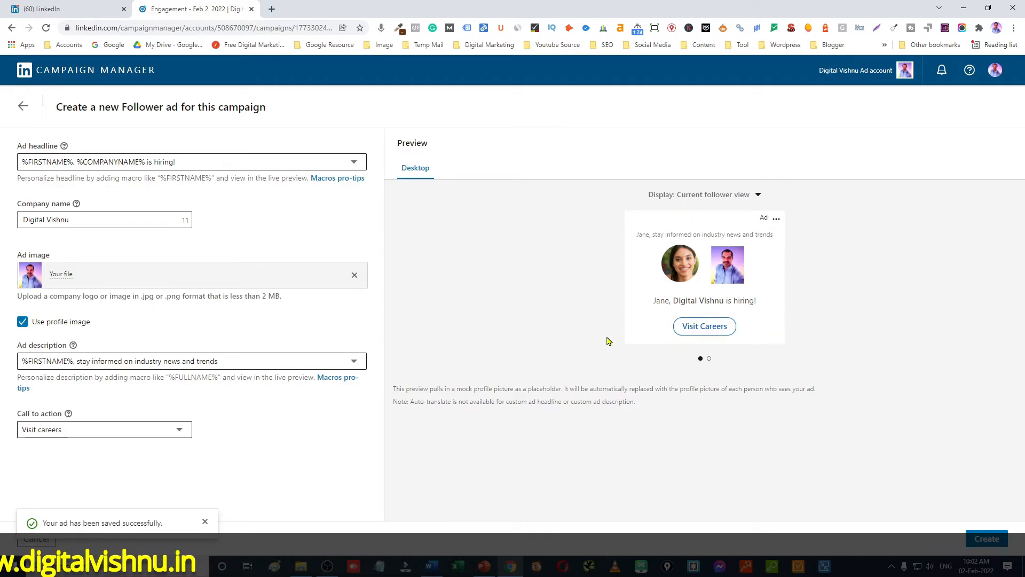
# Switch the follower ad preview to the non-follower view and back to the current follower view.
pyautogui.click(758, 194)
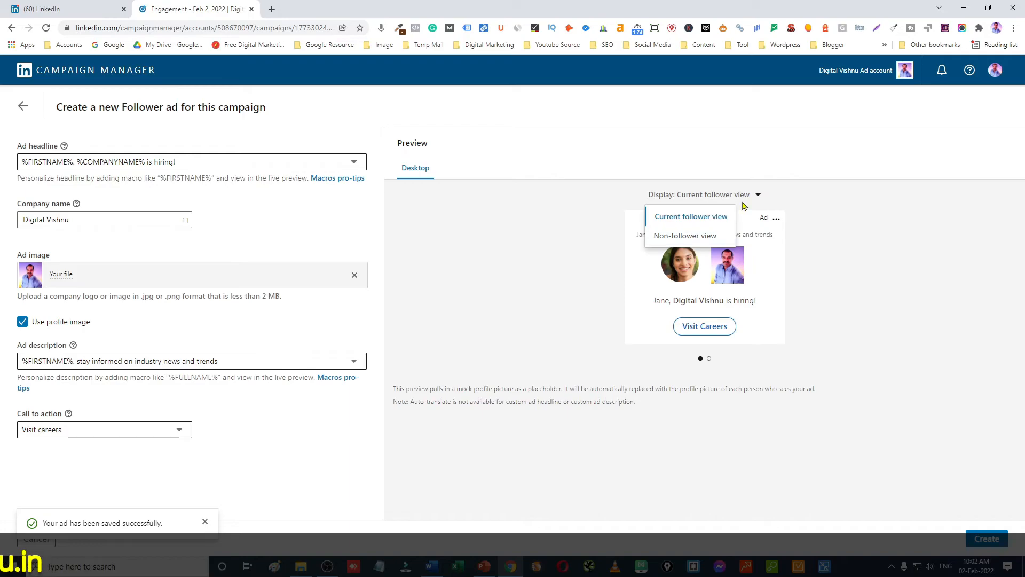
pyautogui.click(703, 242)
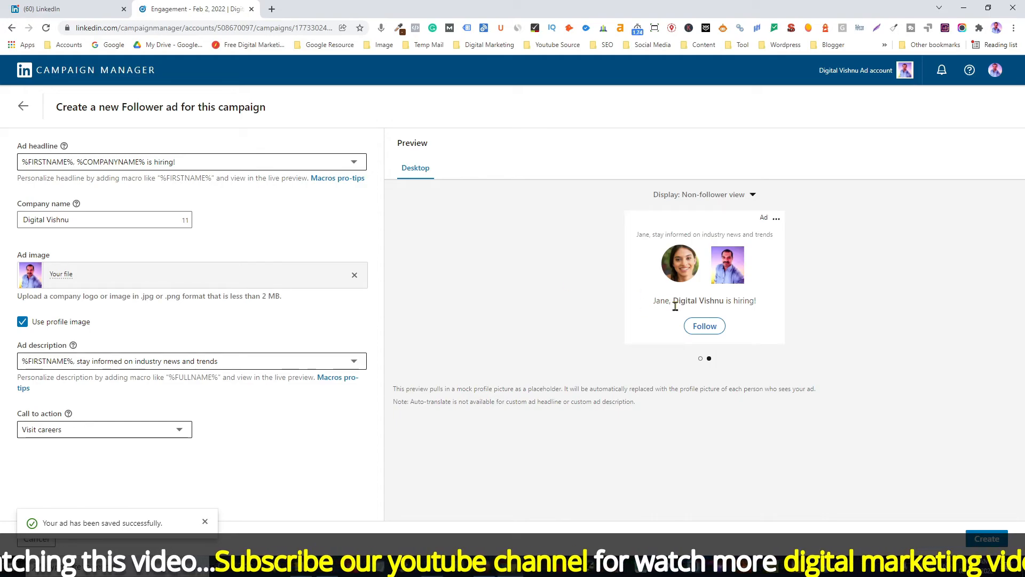
pyautogui.click(754, 196)
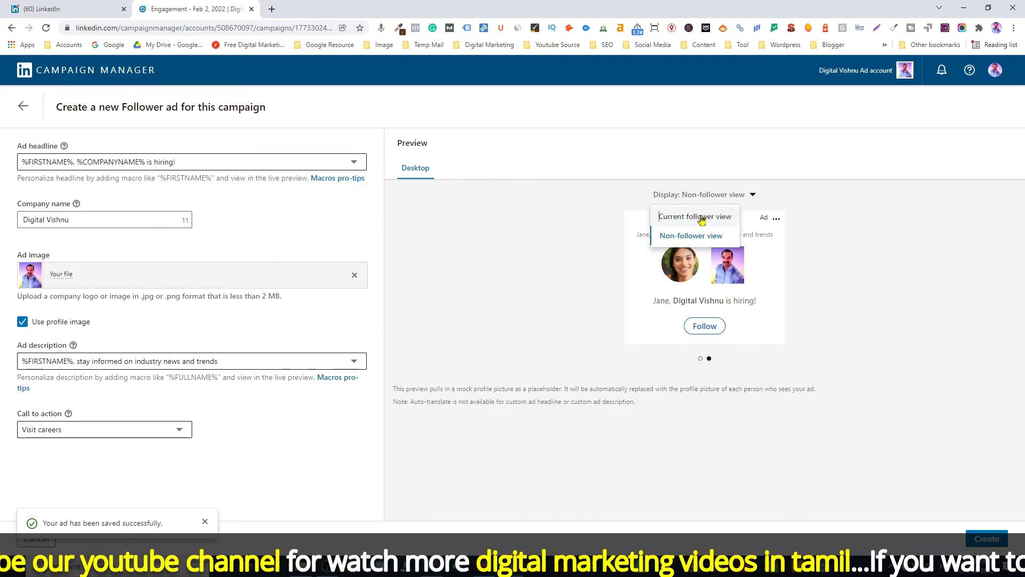
pyautogui.click(696, 217)
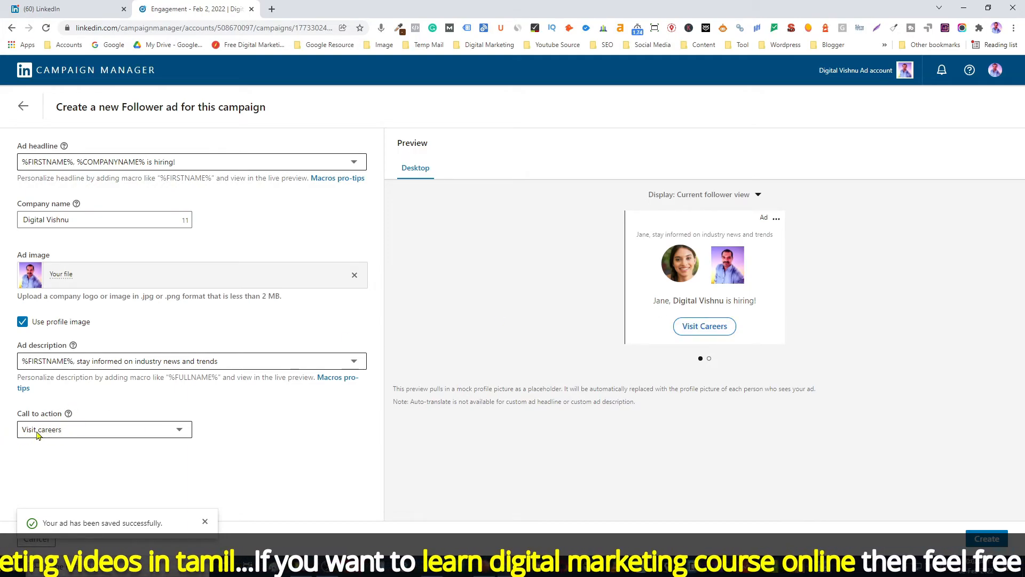
# Set the follower ad's call to action to Visit company and create the ad.
pyautogui.click(90, 434)
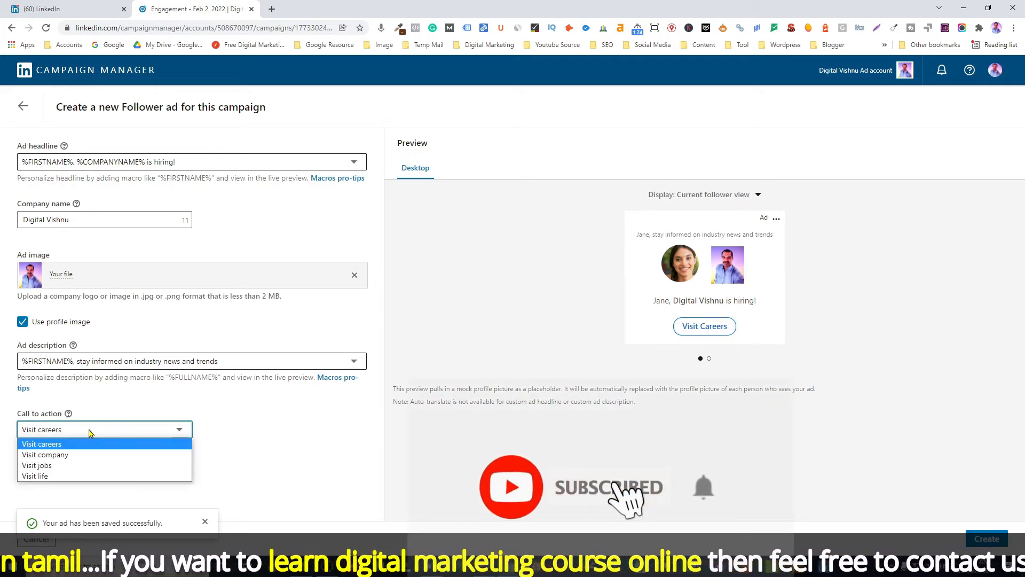
pyautogui.click(62, 455)
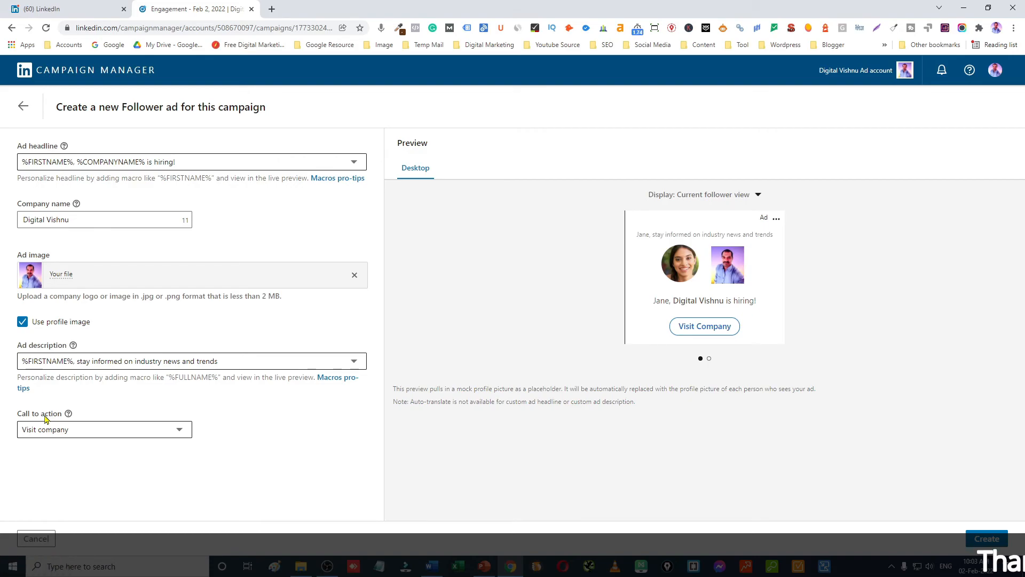
pyautogui.click(993, 539)
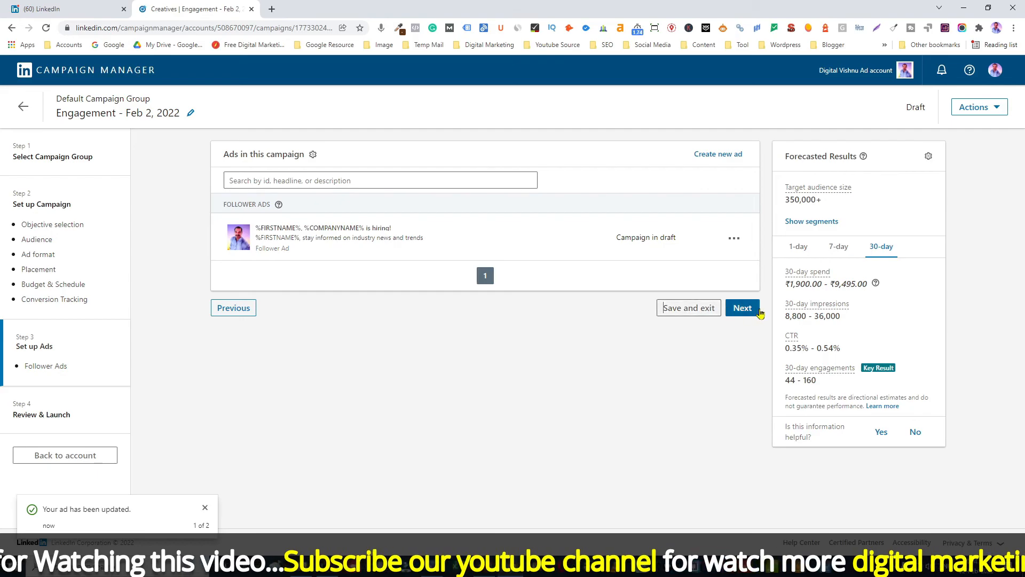
# Continue to review, launch the Engagement campaign, and go to the account overview's campaign list.
pyautogui.click(742, 308)
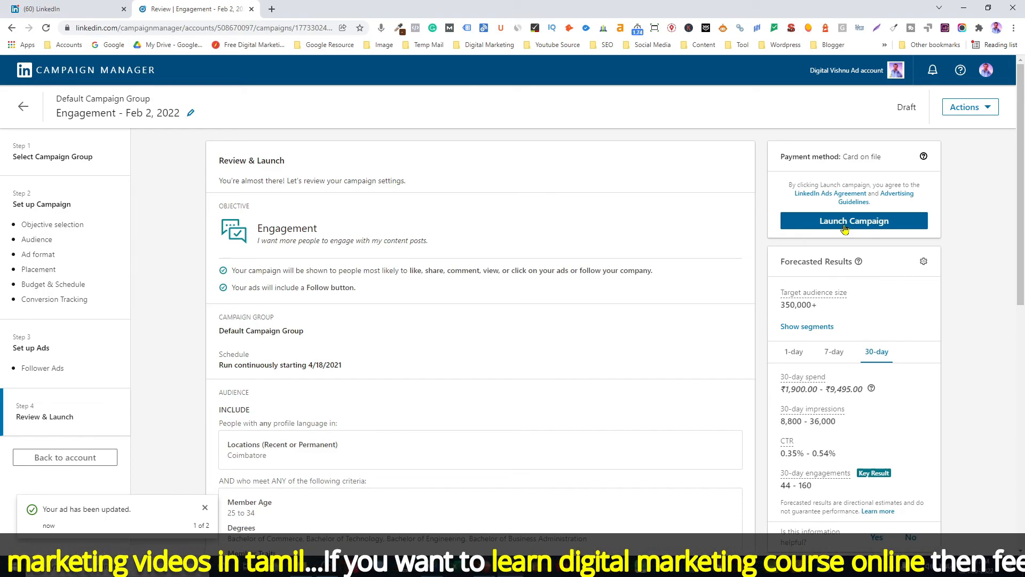
pyautogui.click(844, 228)
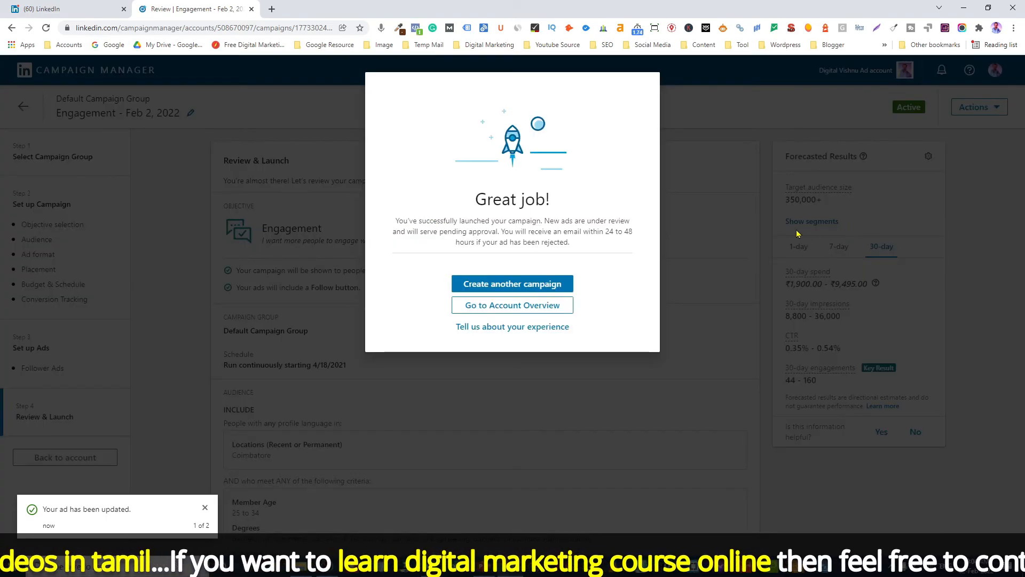
pyautogui.click(534, 307)
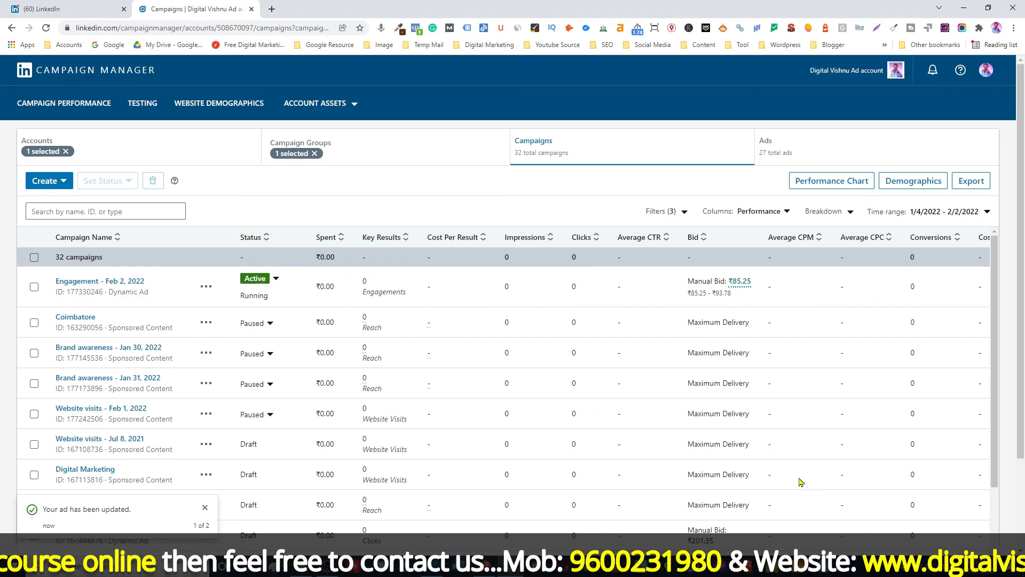
pyautogui.scroll(-3, 624, 473)
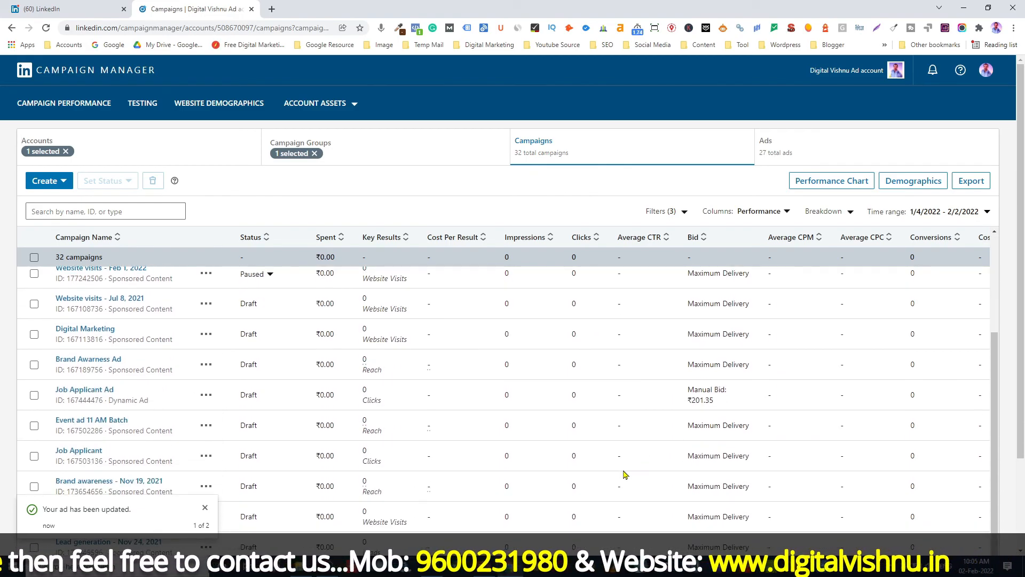
pyautogui.scroll(3, 623, 475)
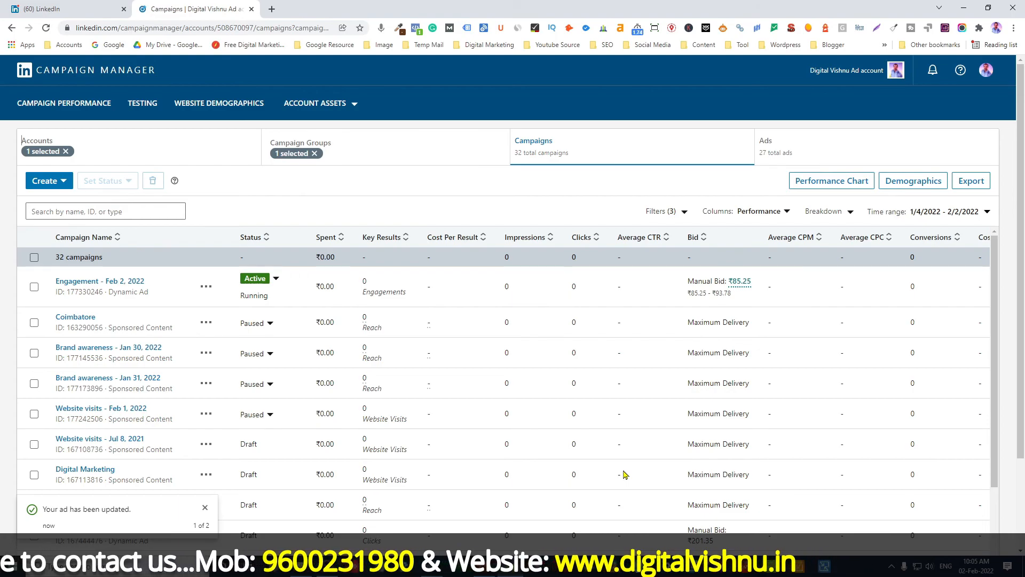